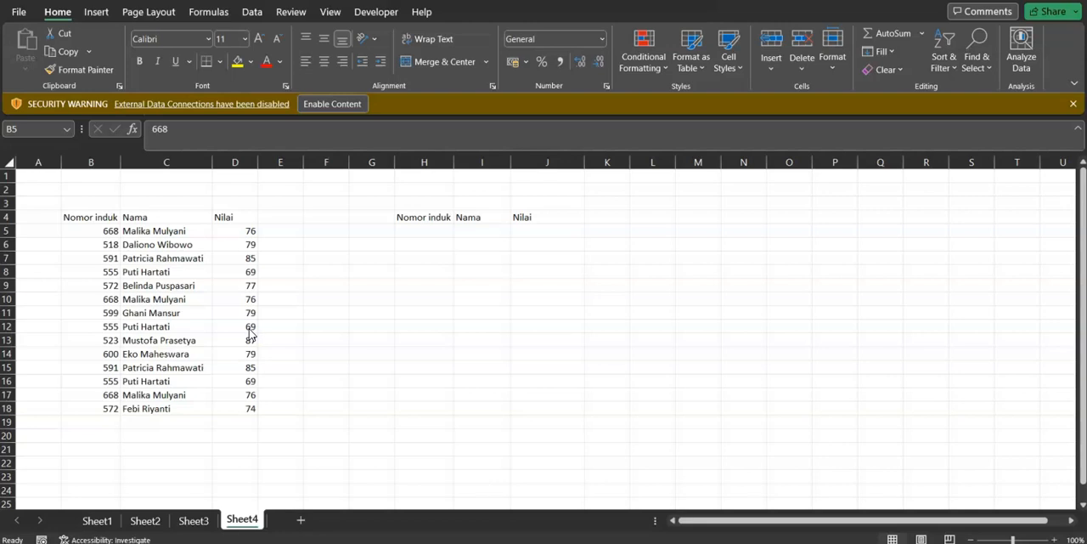
Examine the source records in B5:D18, their repeated rows, and the empty output range under the second set of headers
click(101, 230)
drag(101, 230, 226, 409)
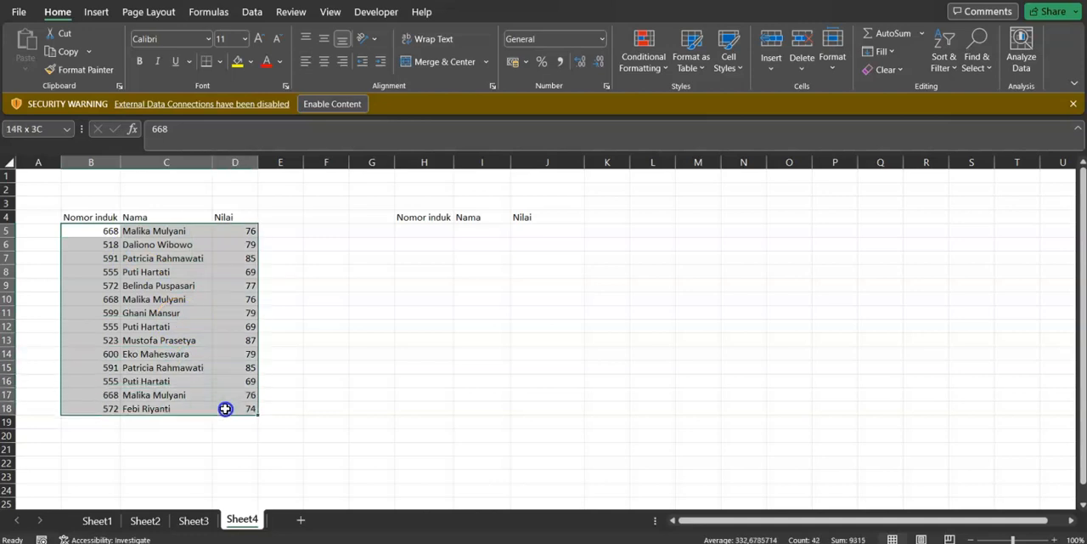
click(99, 297)
click(170, 327)
click(246, 341)
click(140, 381)
click(94, 382)
click(417, 236)
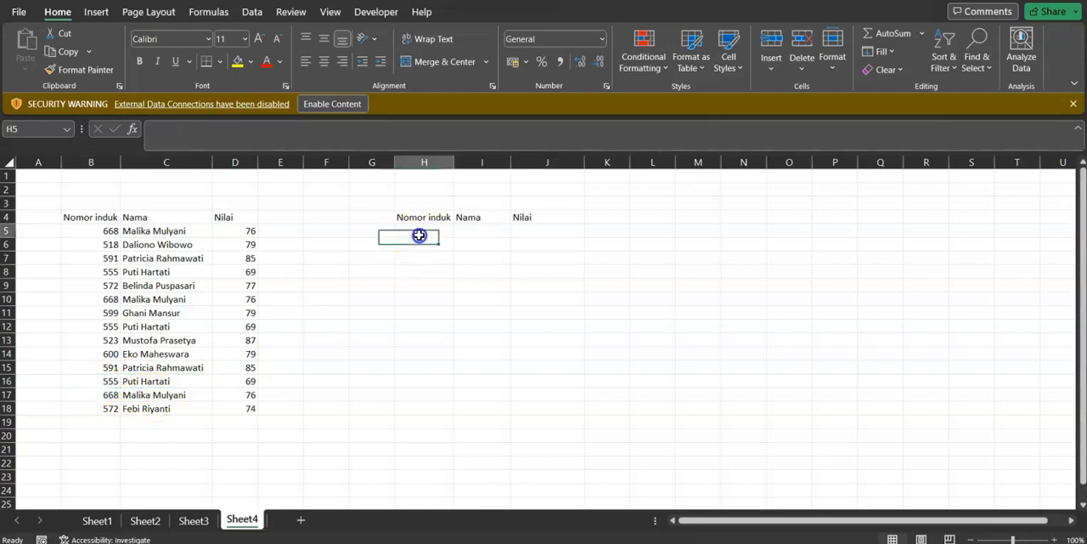
click(507, 282)
drag(433, 236, 571, 295)
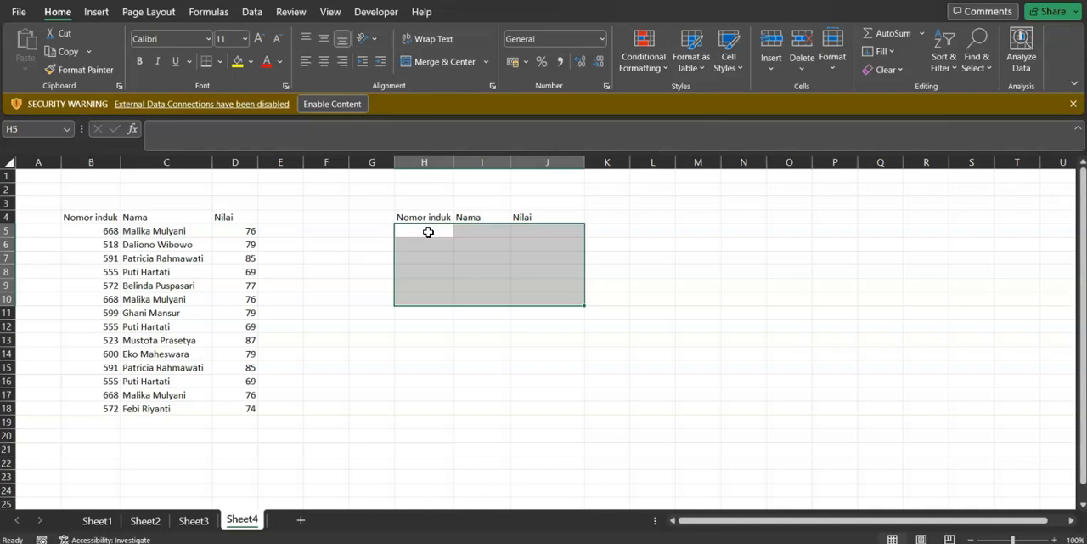
click(427, 271)
Enter =TAKE(B5:D18;) in cell H5, leaving the rows argument empty
click(431, 229)
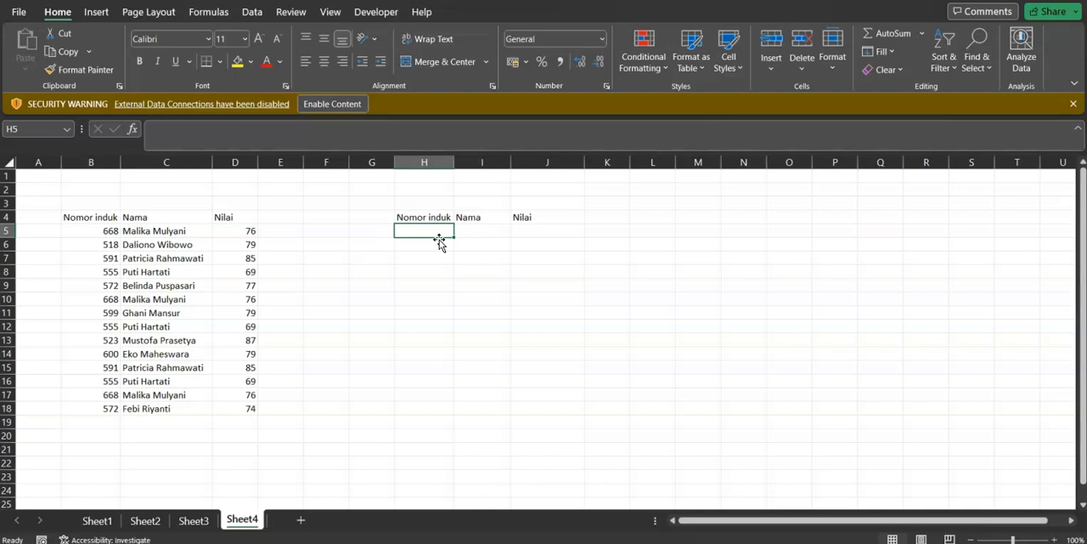
text(=)
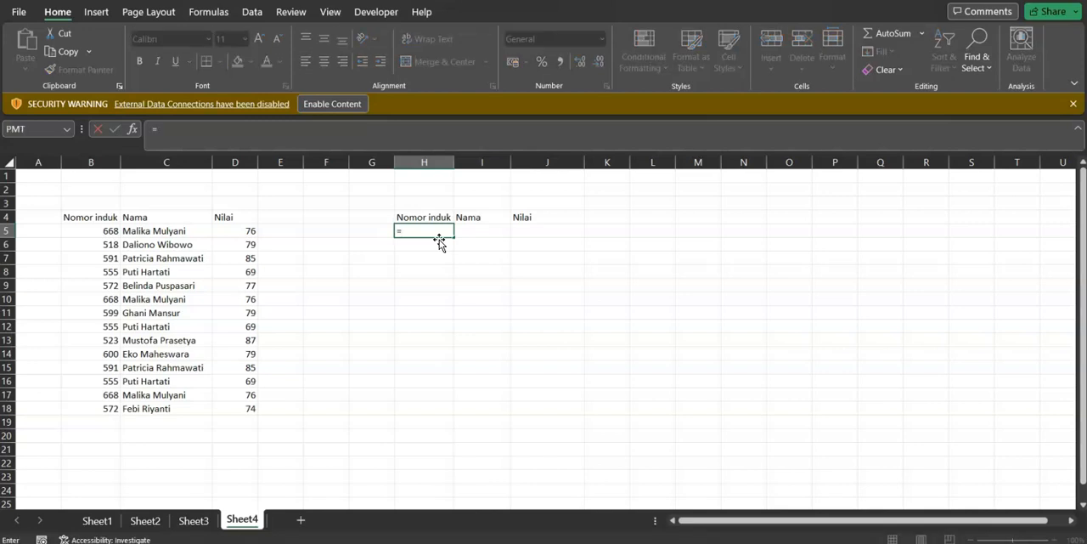
text(ta)
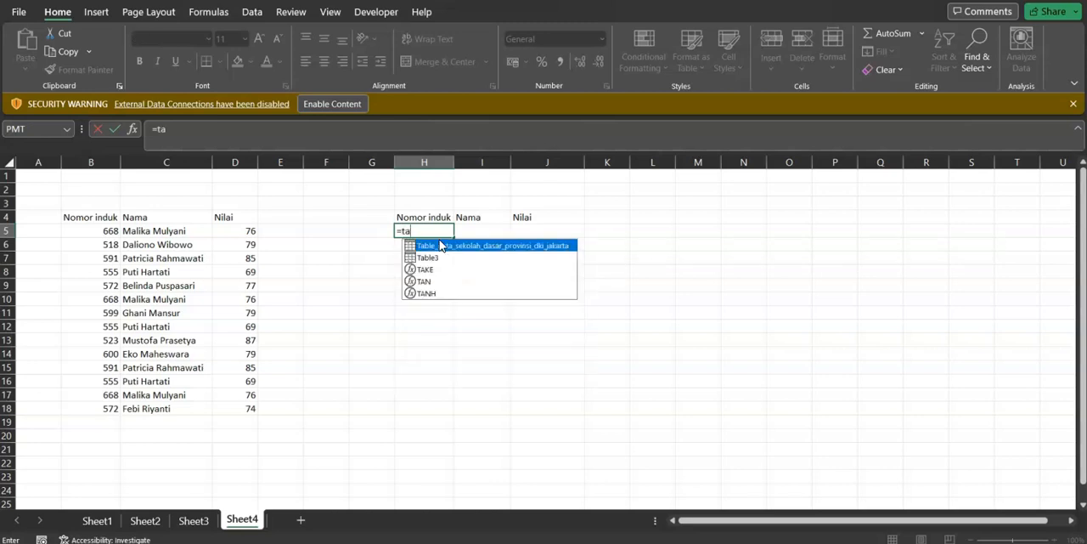
text(ke()
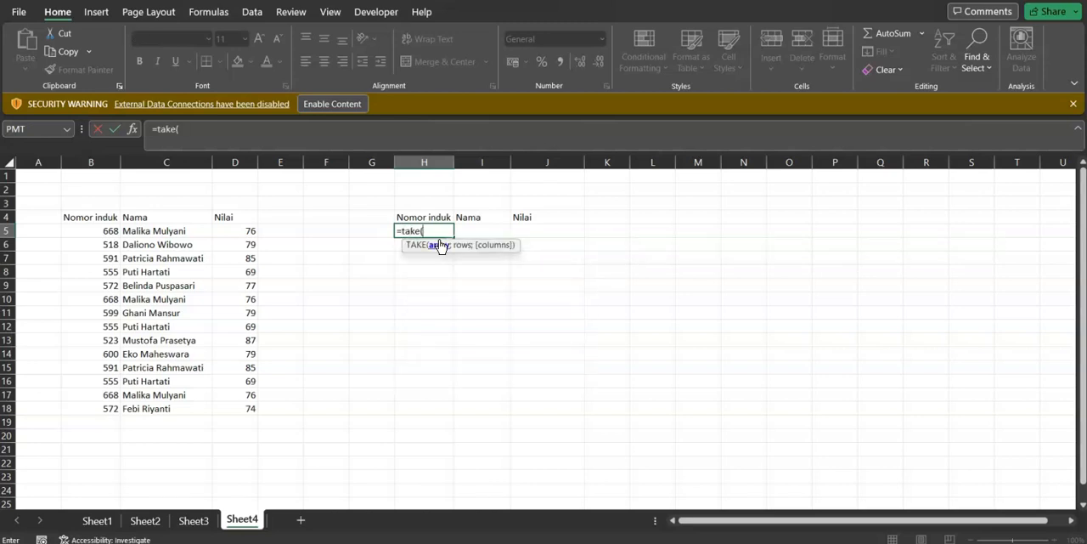
drag(97, 227, 248, 408)
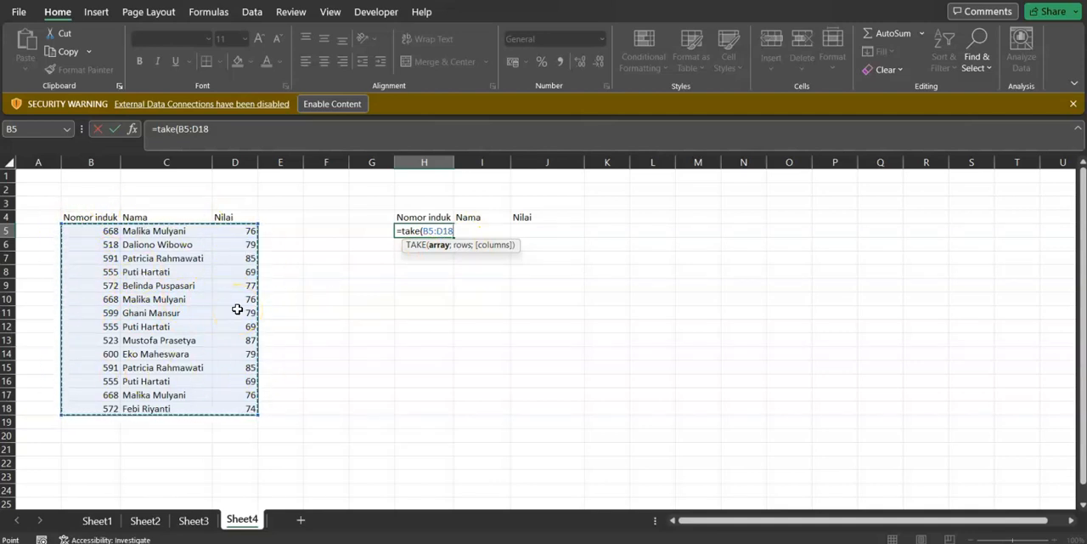
text())
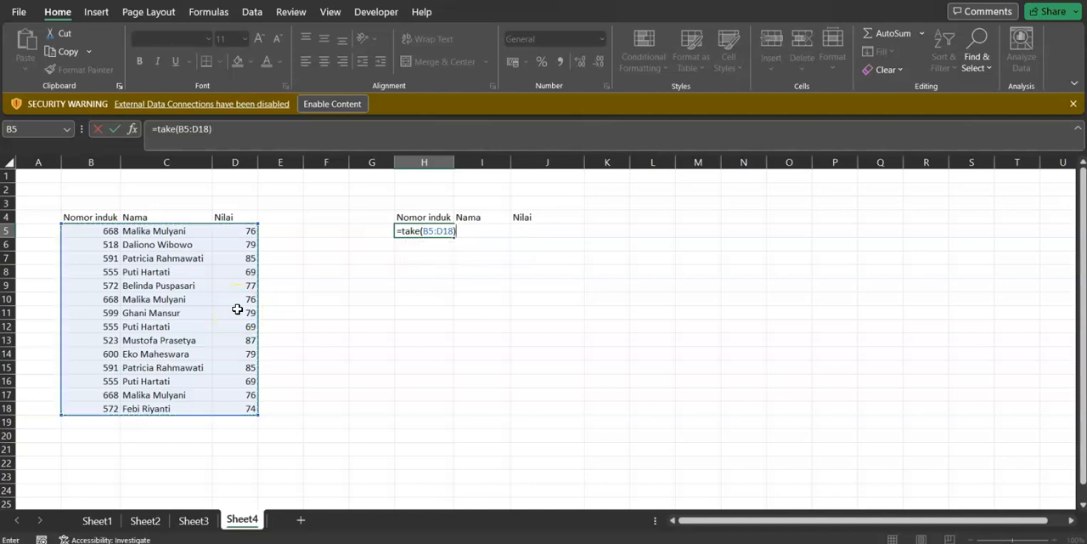
key(Return)
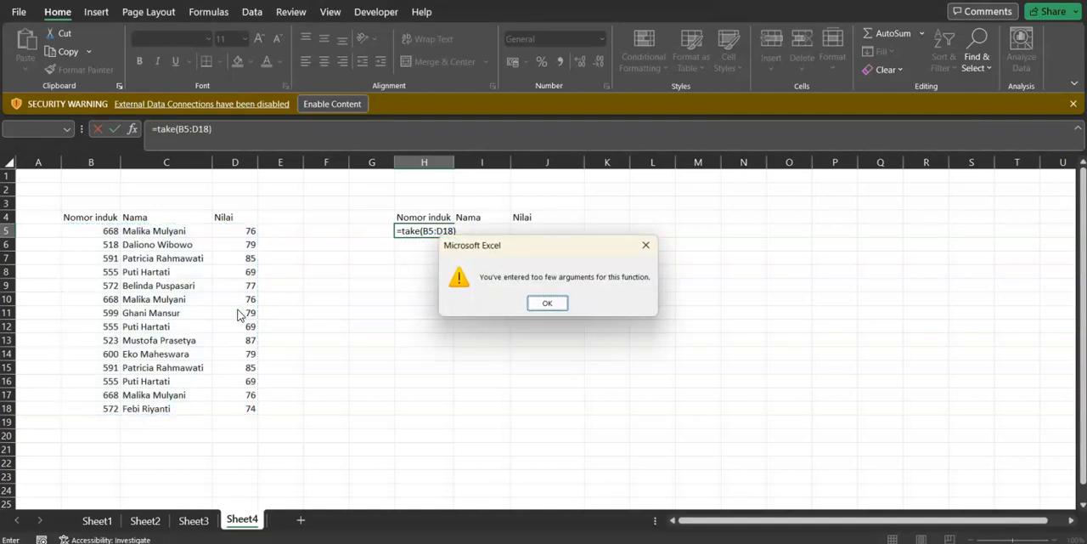
key(Return)
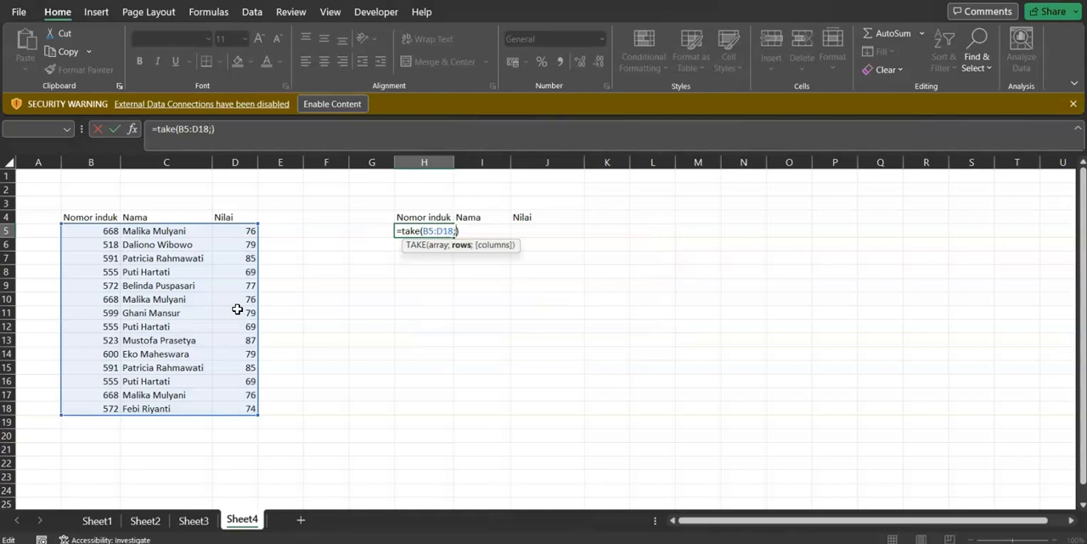
text(;)
key(Return)
Check the spilled TAKE results in column H, ending on cell H5
key(Up)
key(Down)
key(Down)
key(Down)
key(Down)
key(Down)
key(Down)
key(Down)
key(Down)
key(Down)
key(Down)
key(Up)
key(Up)
key(Up)
key(Up)
key(Up)
key(Up)
key(Up)
key(Up)
key(Up)
key(Up)
key(Up)
key(Up)
key(Down)
key(Down)
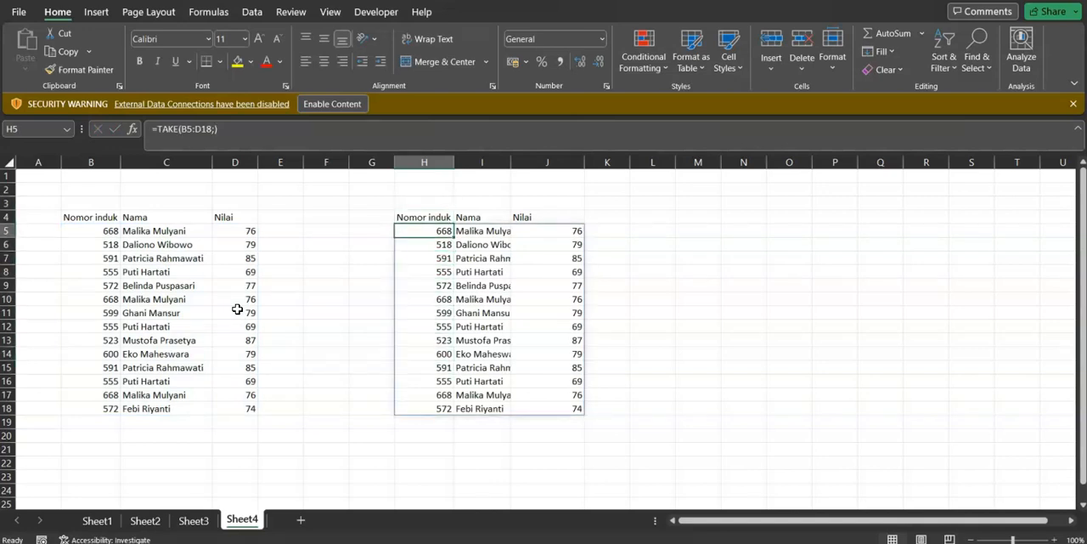
Set the rows argument of the TAKE formula in H5 to 5 and compare the output with source rows B5:D9
key(F2)
key(Left)
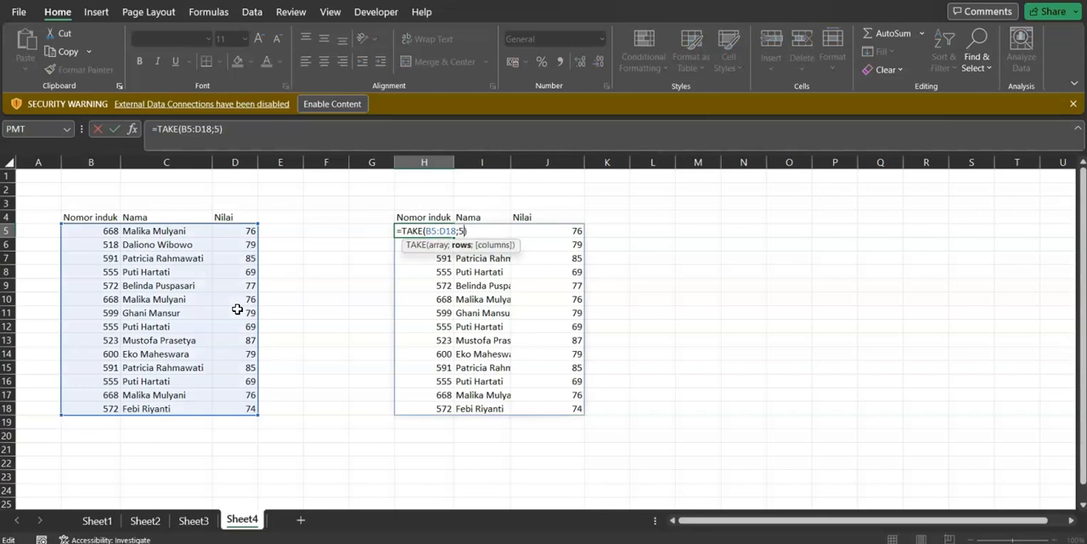
key(Return)
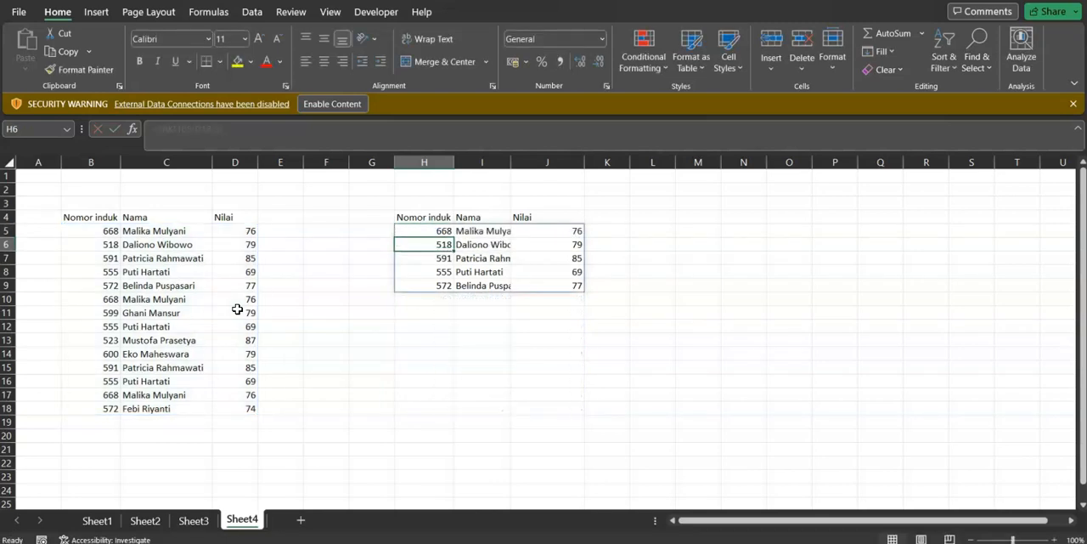
click(501, 257)
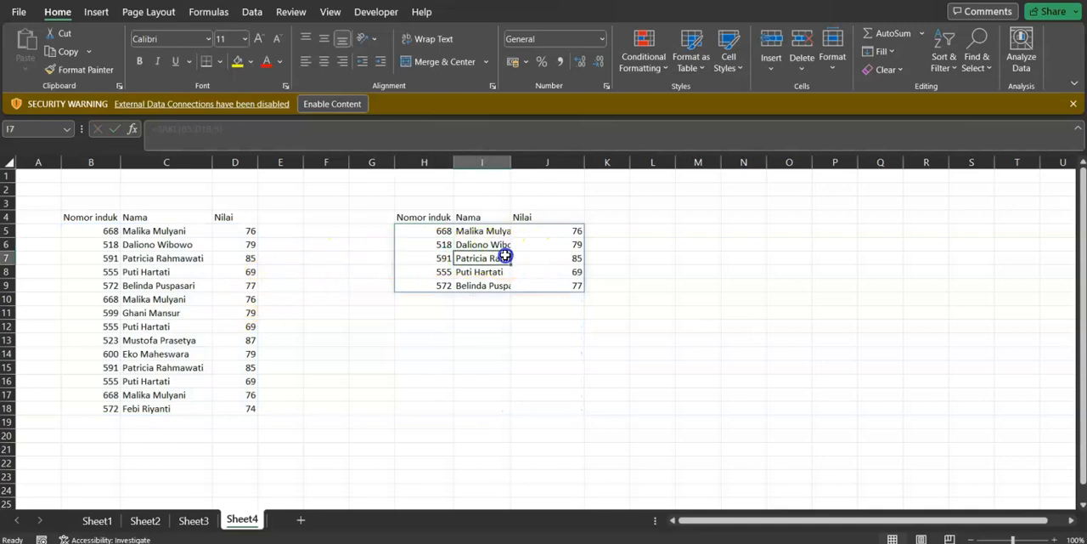
drag(430, 233, 520, 283)
drag(107, 230, 245, 281)
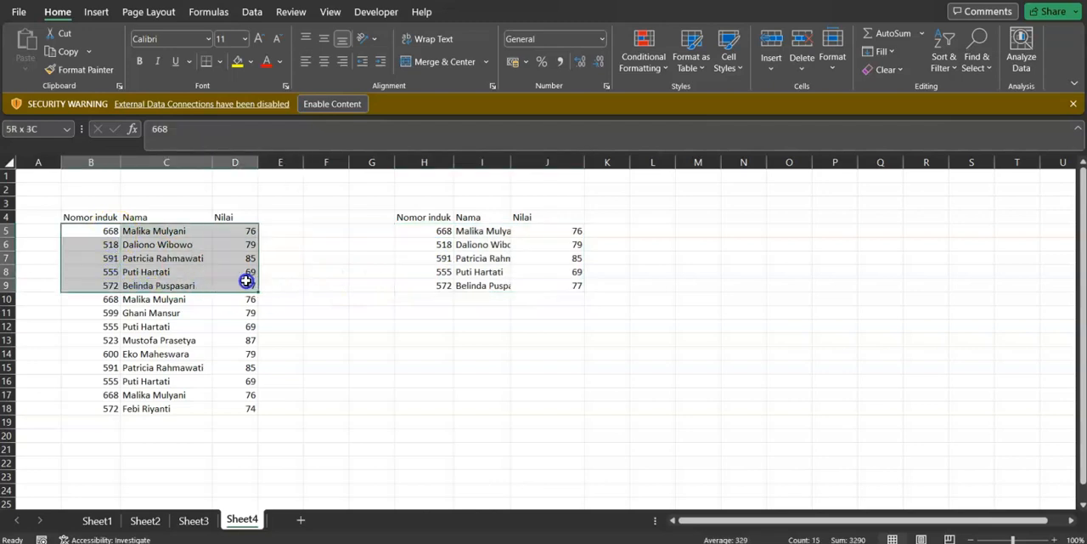
Change the rows argument of the TAKE formula in H5 to -5 and compare the output with the last five source rows
click(442, 231)
click(213, 128)
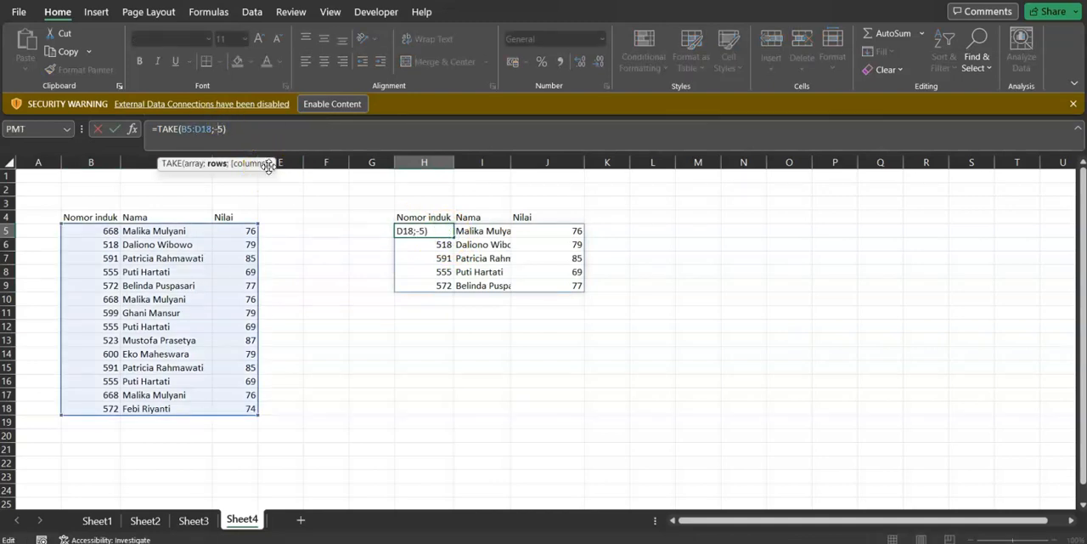
text(-)
key(Return)
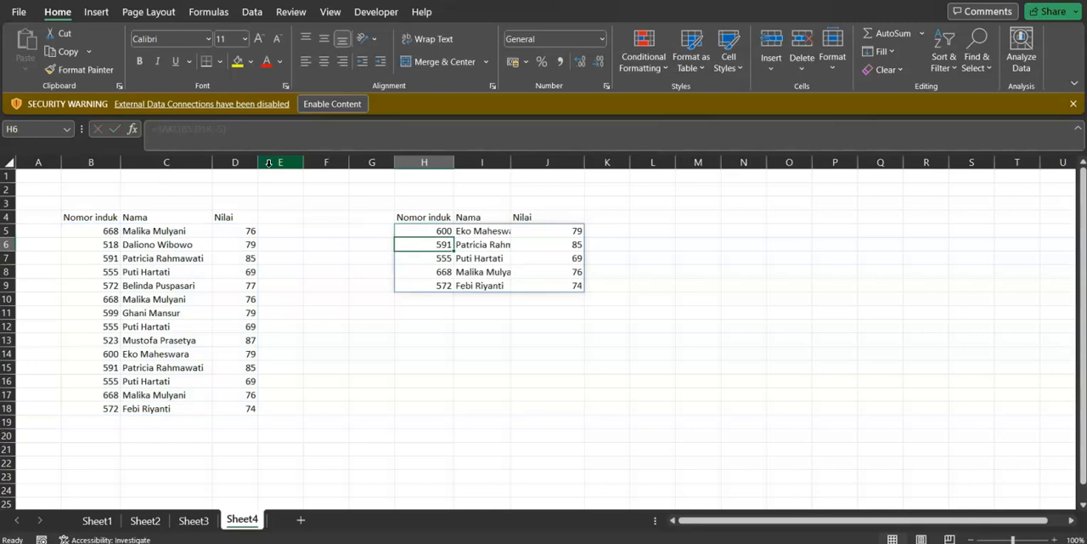
drag(100, 409, 231, 353)
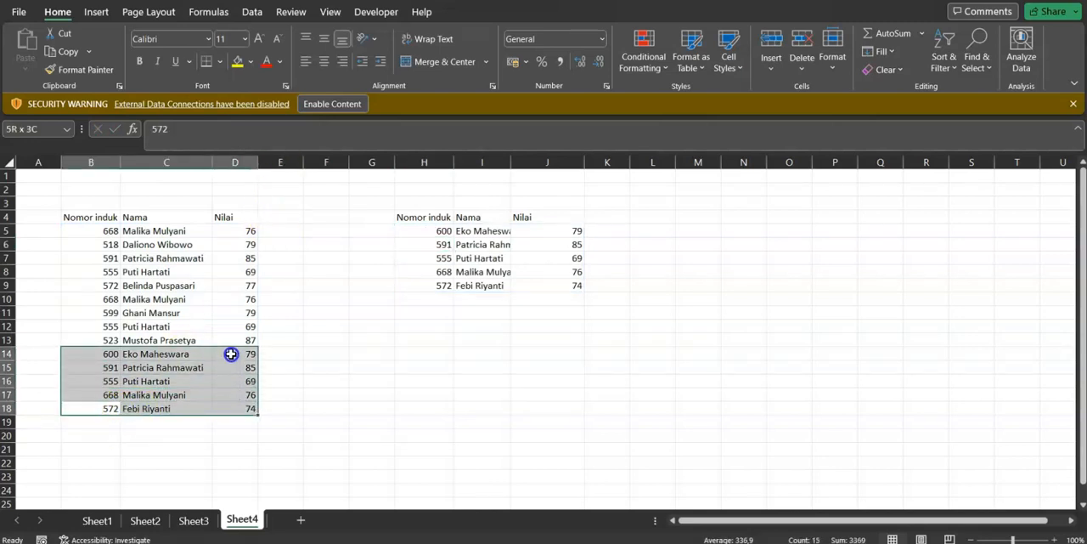
click(146, 271)
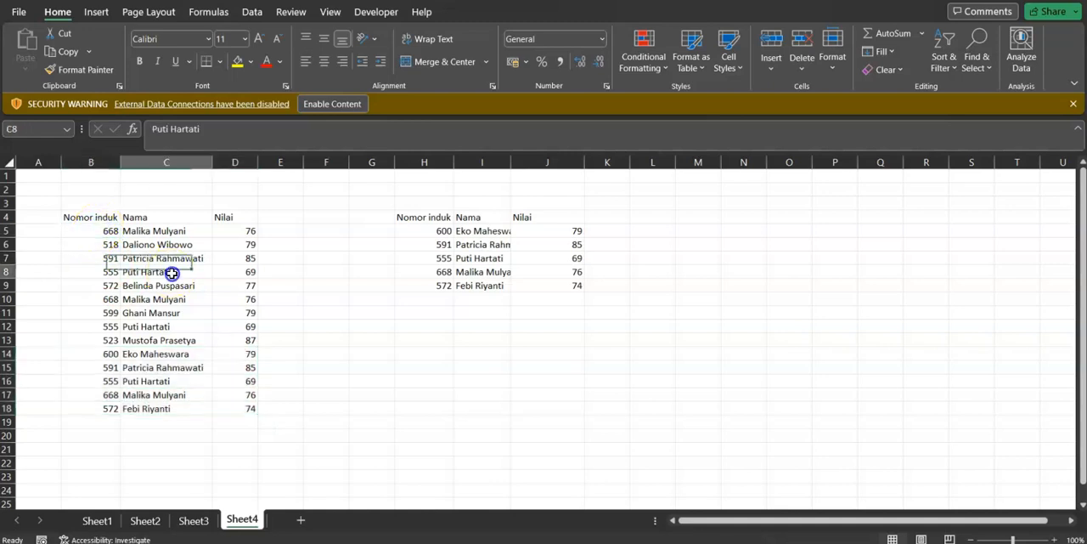
drag(437, 229, 576, 285)
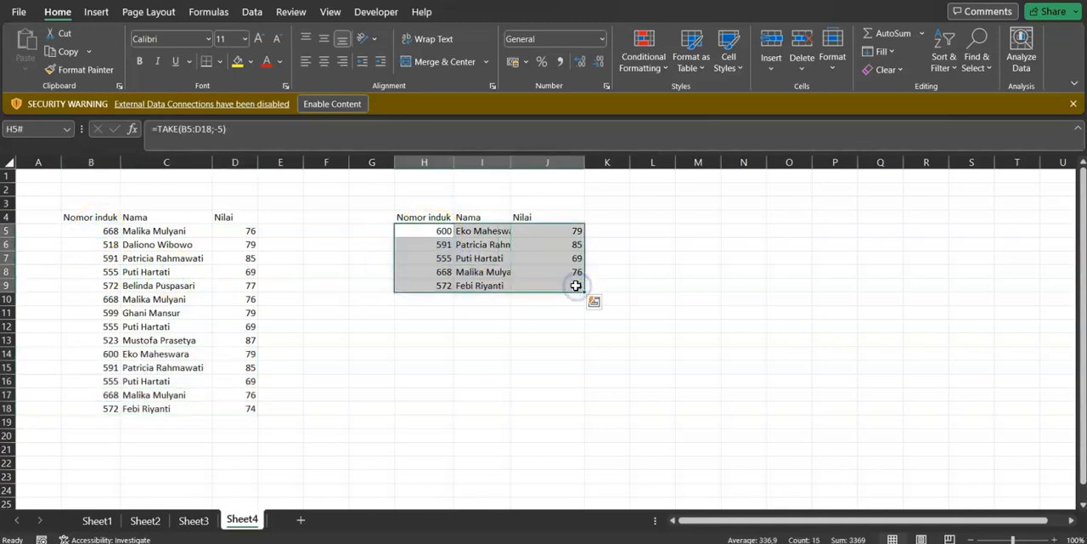
click(383, 382)
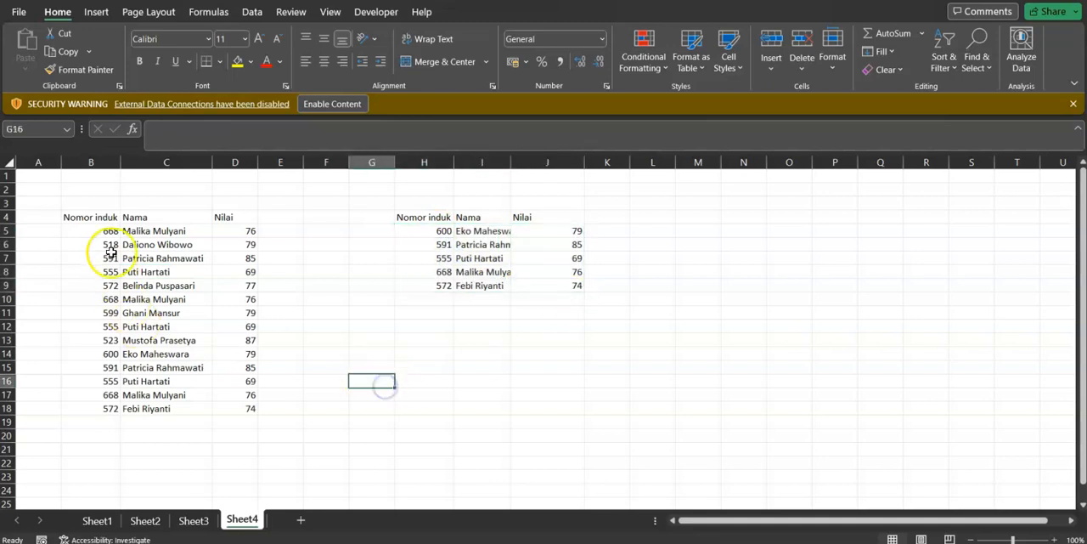
Format the range B4:D18 as a table with headers using Blue, Table Style Medium 2
click(94, 218)
drag(93, 217, 248, 405)
click(322, 406)
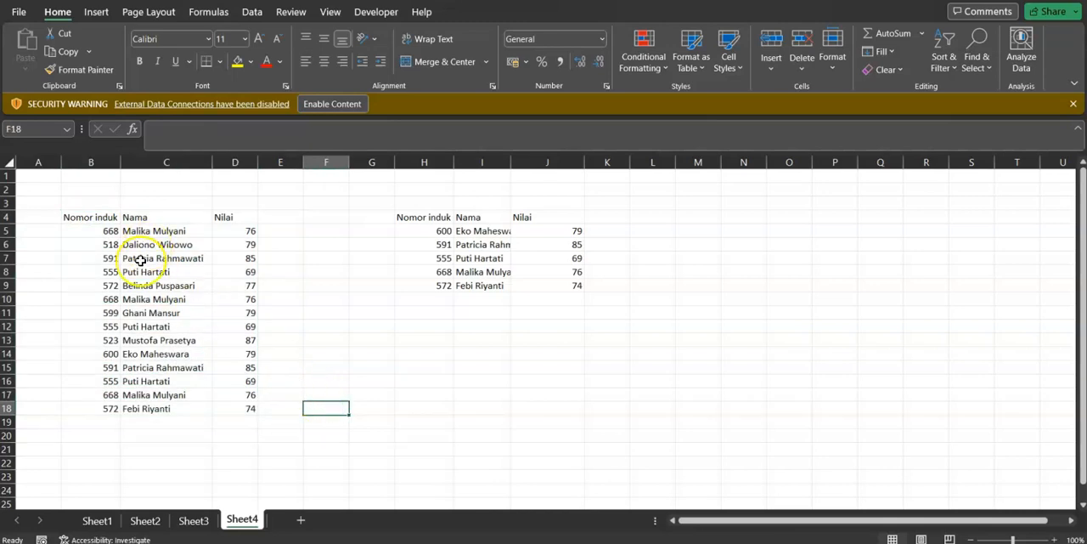
drag(95, 218, 249, 402)
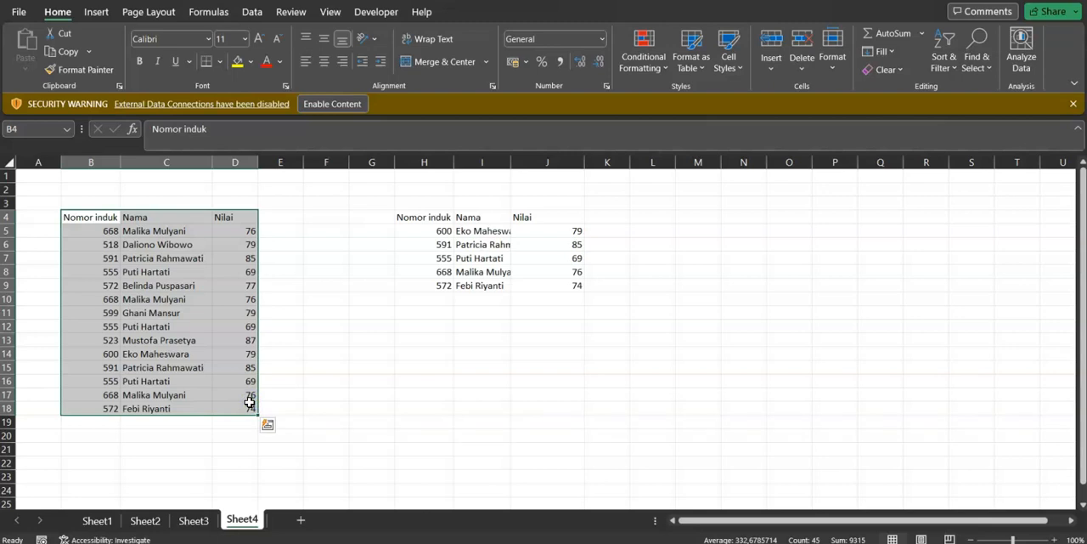
key(ctrl+t)
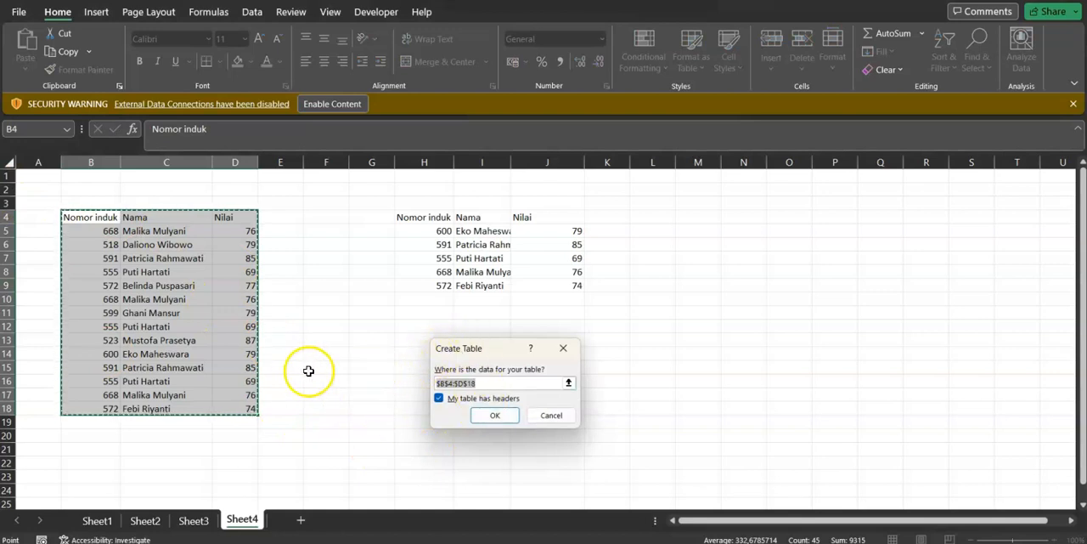
click(554, 415)
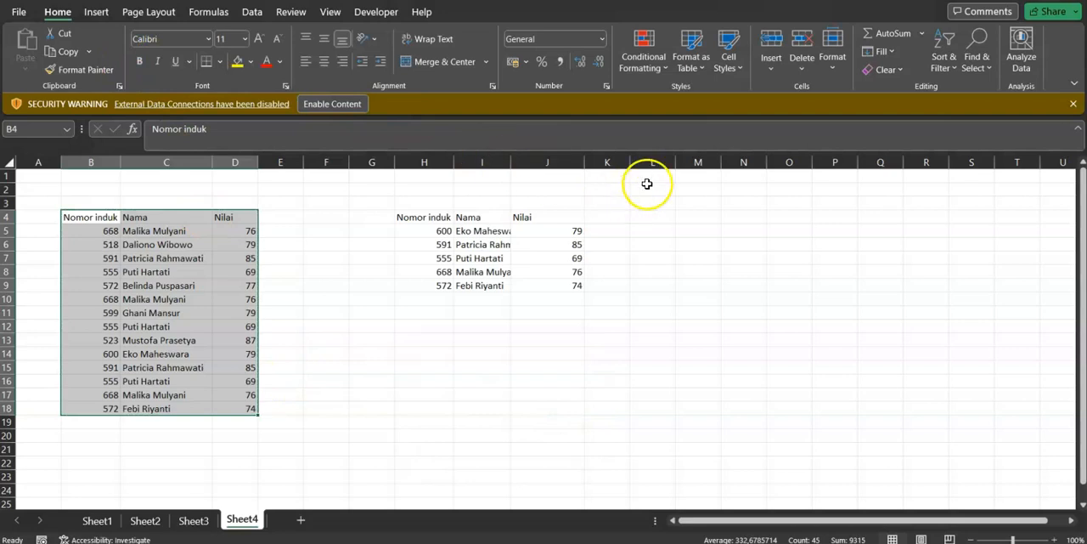
click(692, 68)
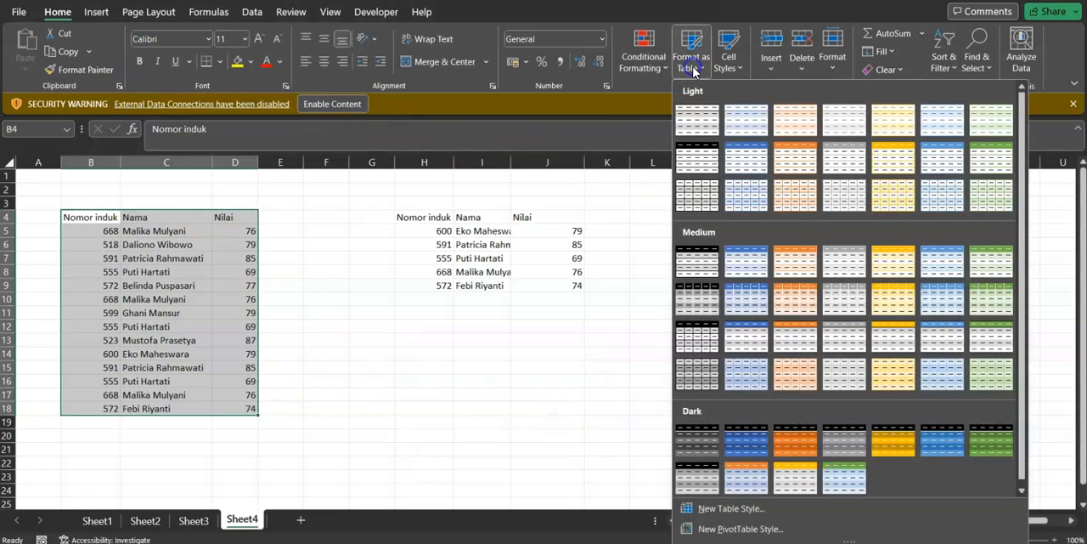
click(748, 271)
click(490, 413)
click(321, 413)
click(181, 363)
click(161, 272)
click(118, 240)
click(133, 300)
click(268, 323)
click(144, 258)
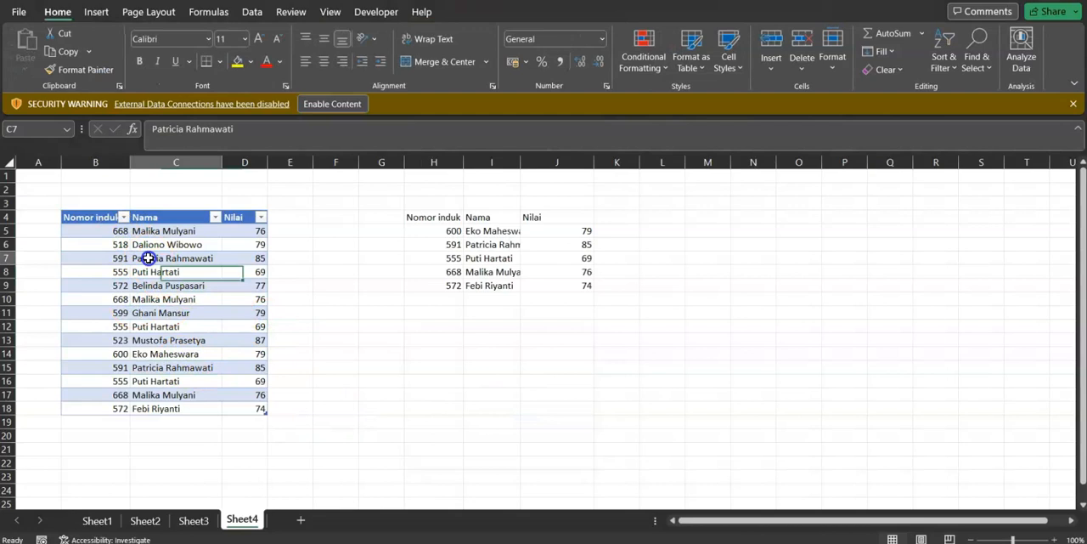
Clear the TAKE formula output from H5:J9
drag(421, 232, 570, 283)
key(Delete)
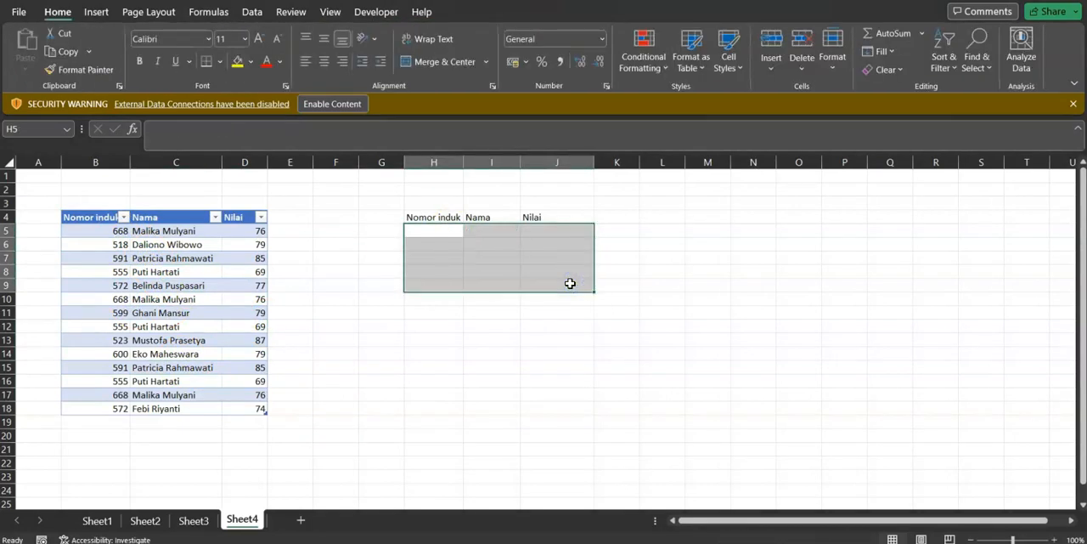
click(485, 325)
click(430, 255)
click(435, 218)
click(436, 243)
click(436, 230)
text(=take)
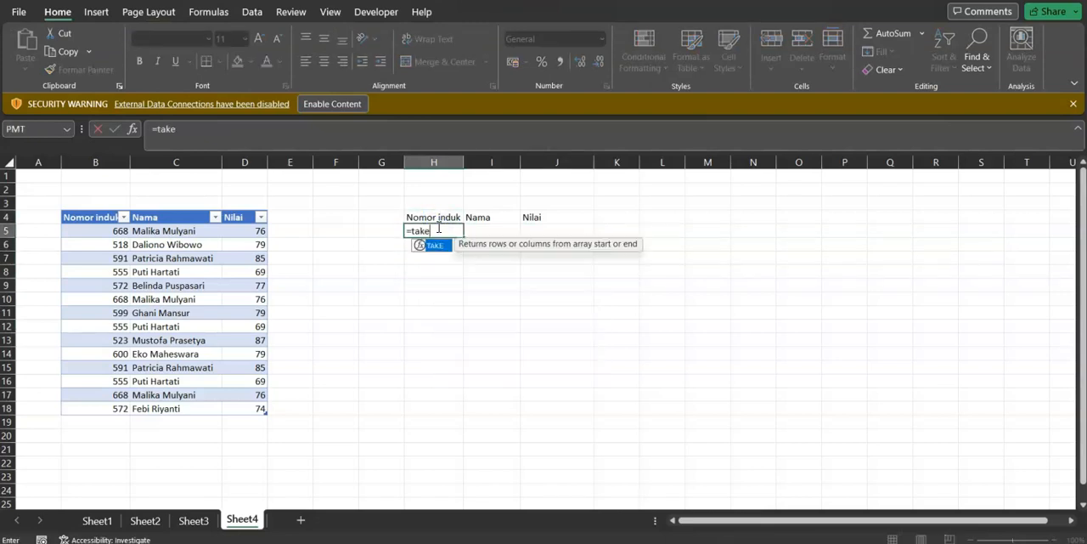
text())
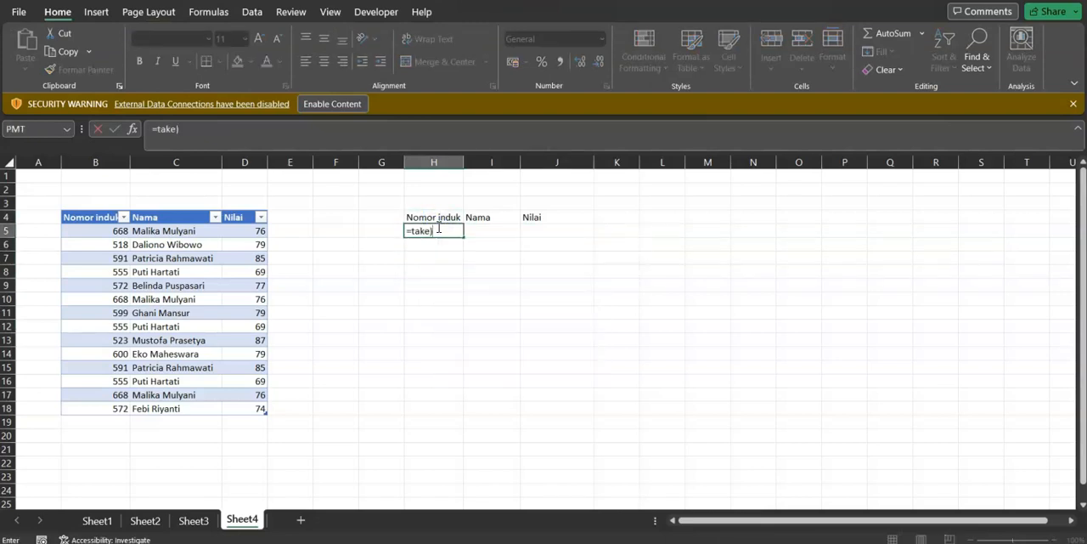
key(BackSpace)
text(()
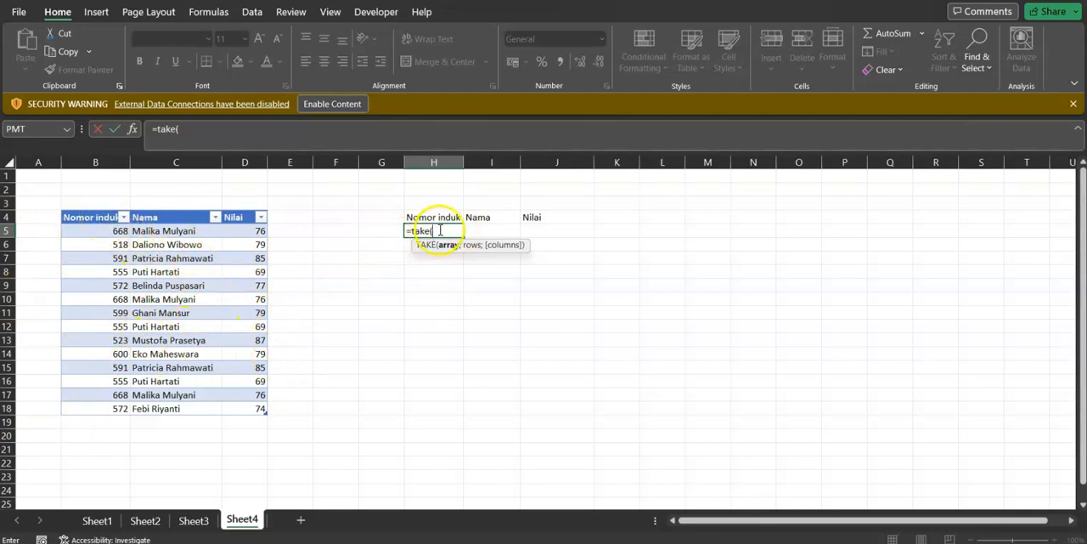
click(70, 229)
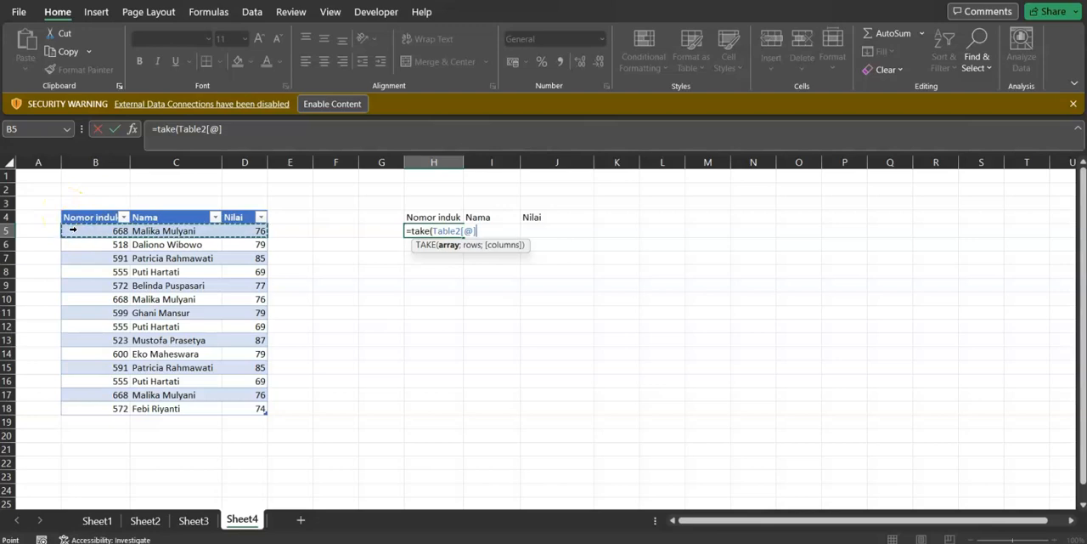
click(73, 243)
click(72, 258)
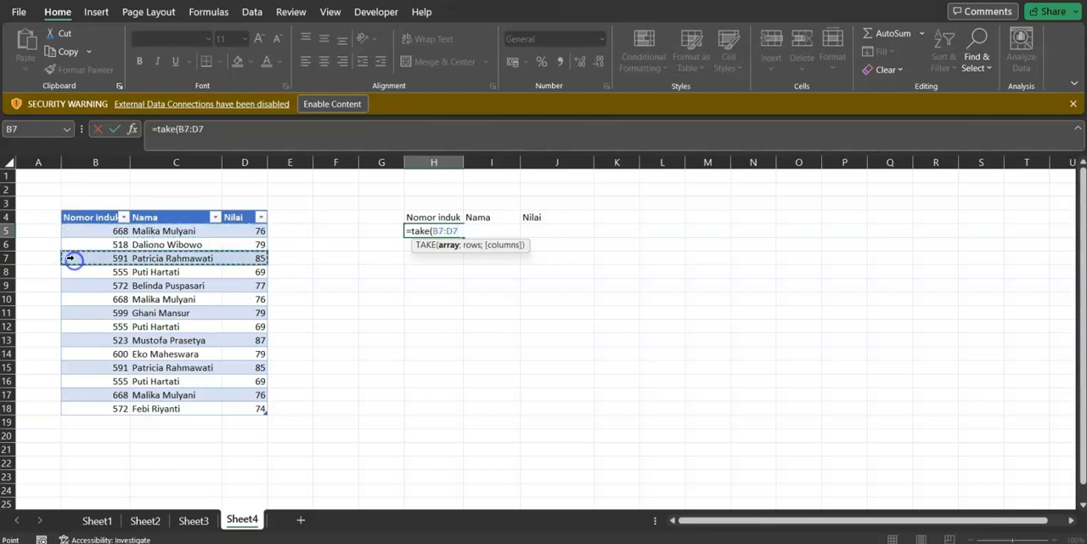
click(162, 230)
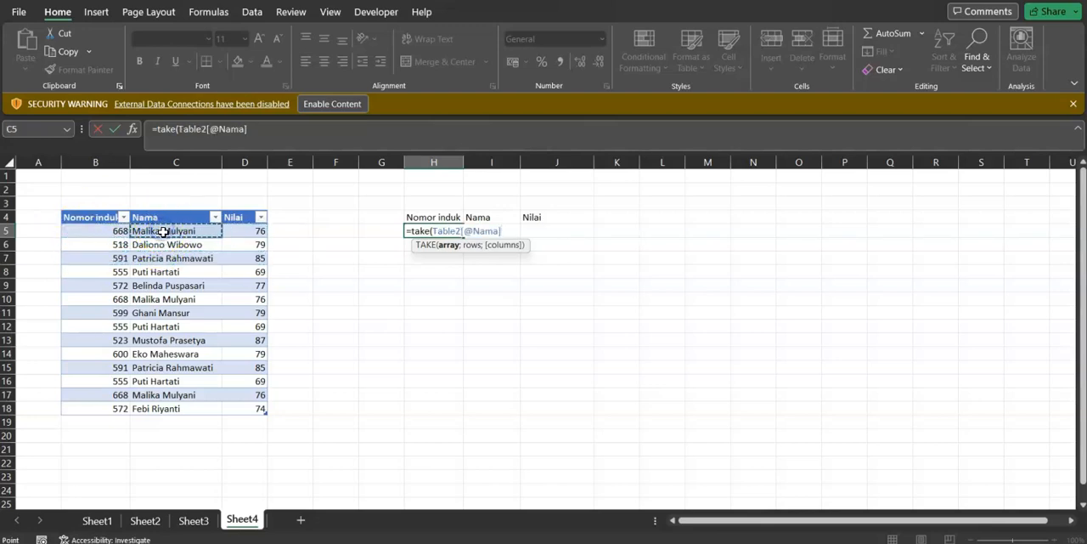
key(BackSpace)
key(BackSpace)
key(BackSpace)
key(BackSpace)
key(BackSpace)
key(BackSpace)
key(BackSpace)
key(BackSpace)
key(BackSpace)
key(BackSpace)
key(BackSpace)
key(BackSpace)
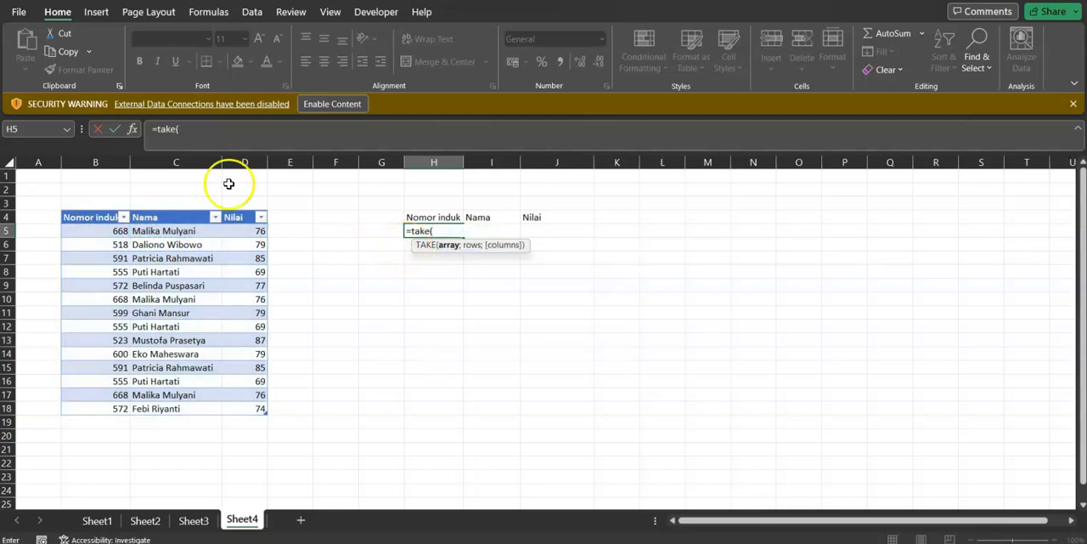
click(148, 228)
click(162, 257)
click(170, 299)
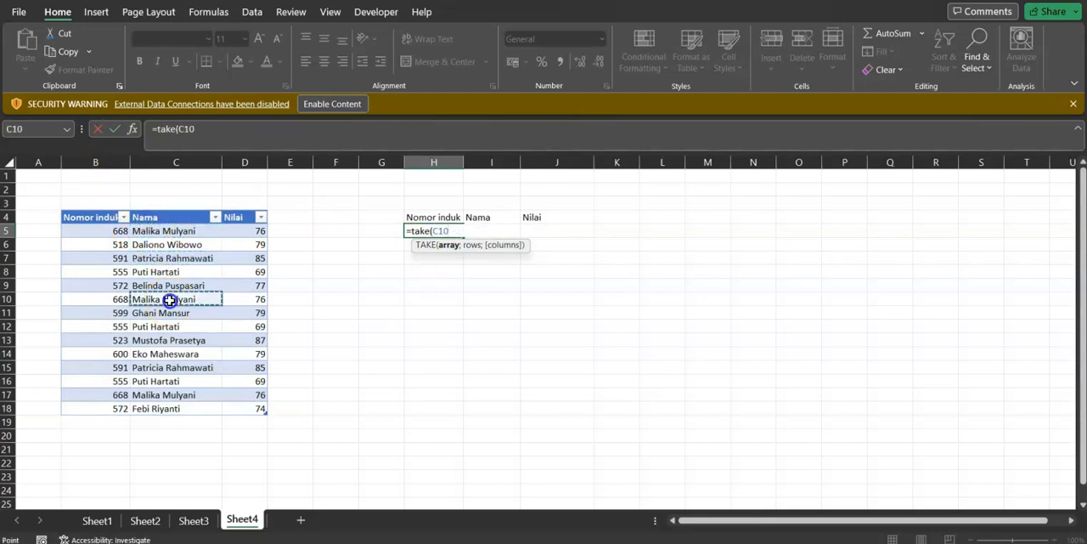
key(BackSpace)
key(BackSpace)
key(BackSpace)
key(BackSpace)
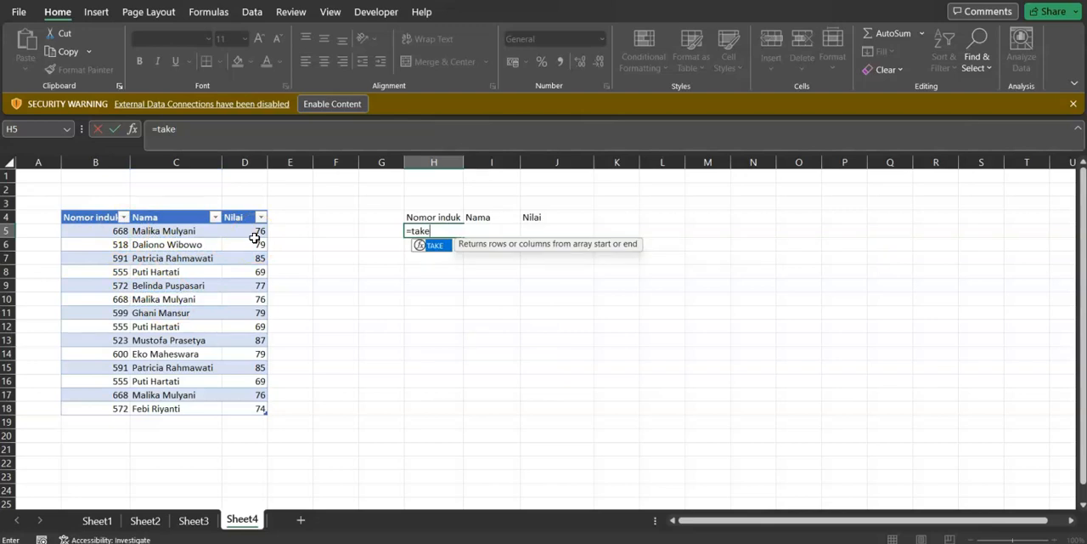
text(()
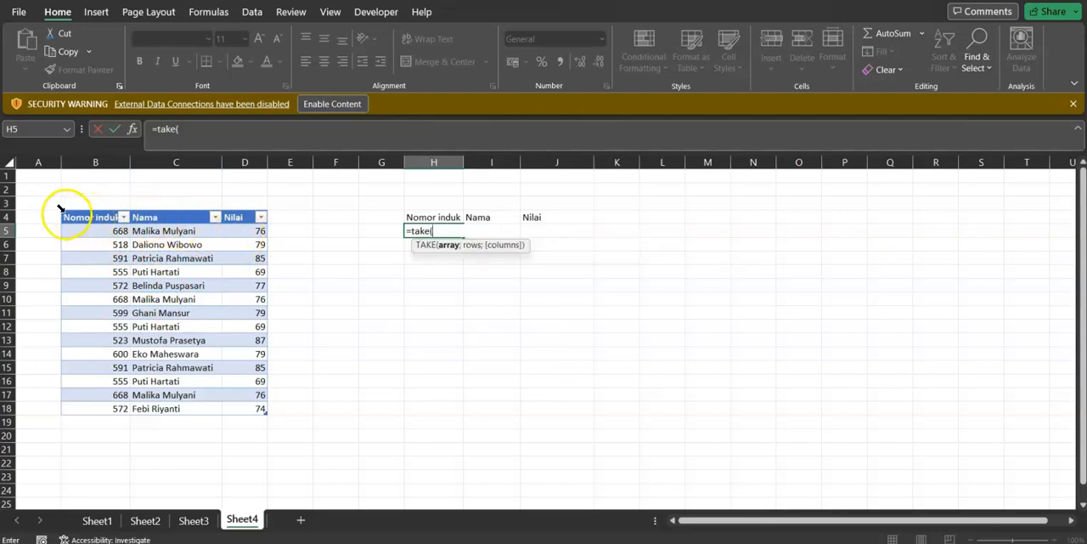
key(BackSpace)
key(BackSpace)
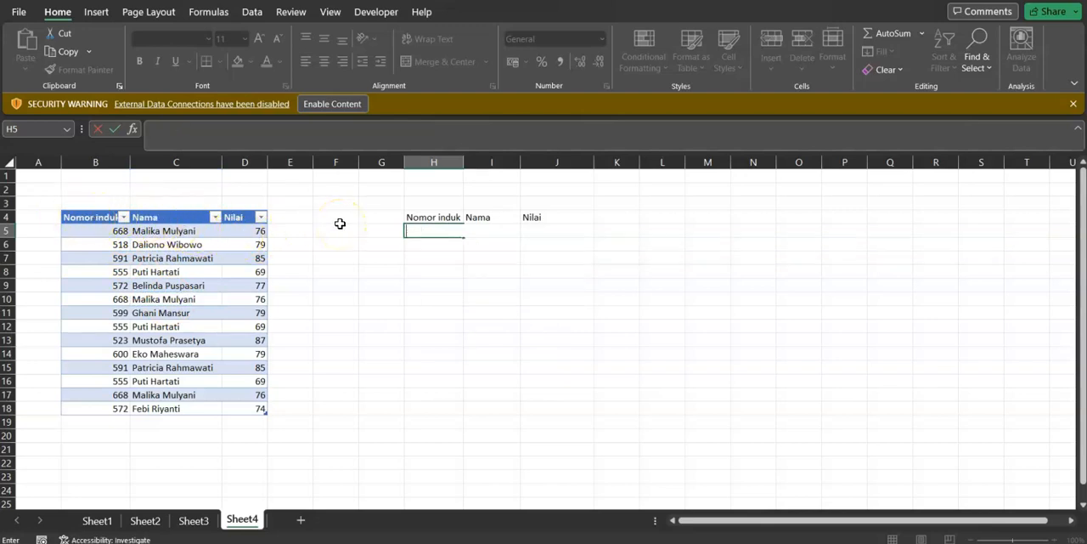
Enter a TAKE formula in H5 with the whole student score table, Table2, as the array and 5 as the rows argument
text(ke)
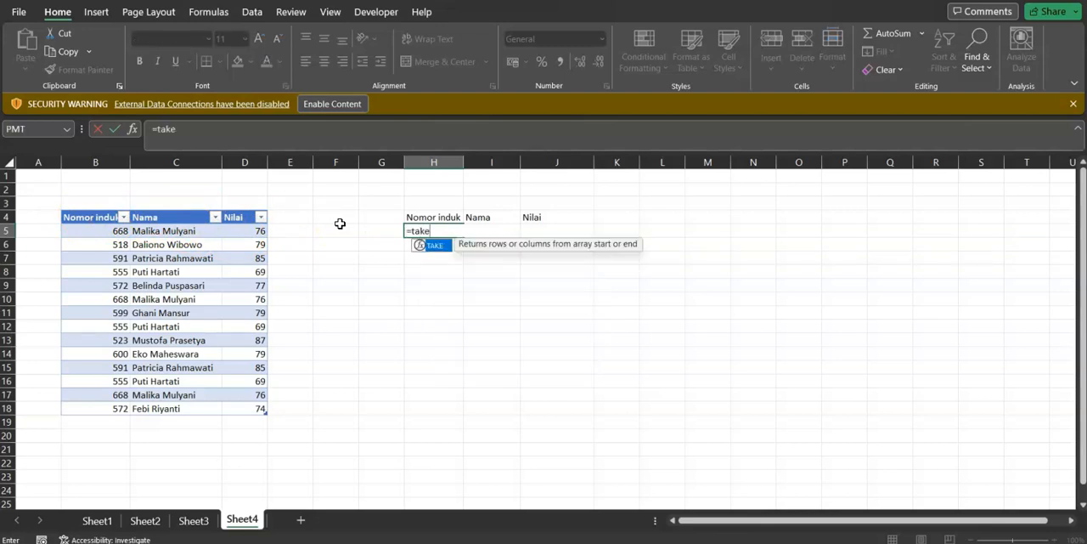
text(()
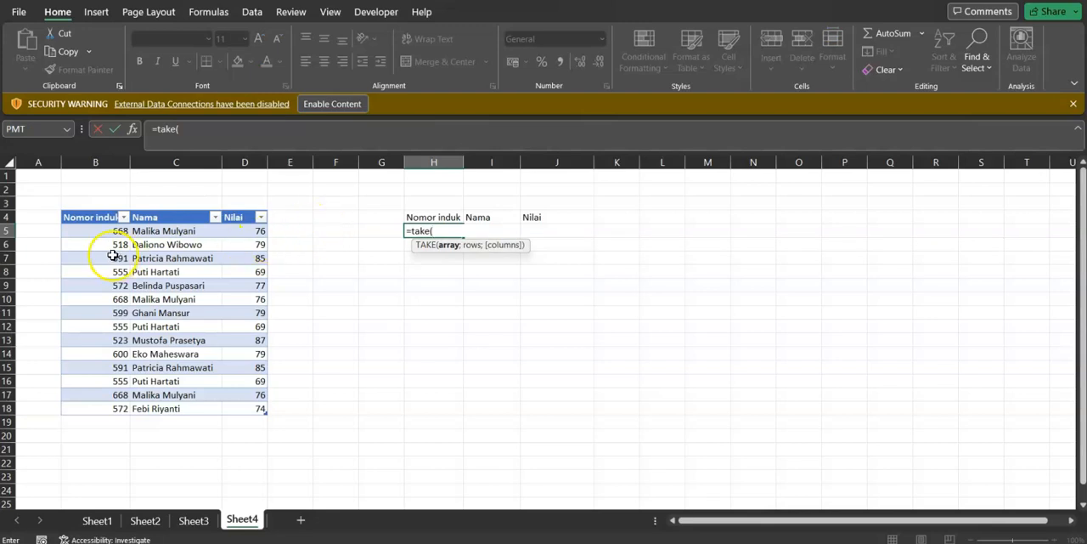
click(106, 209)
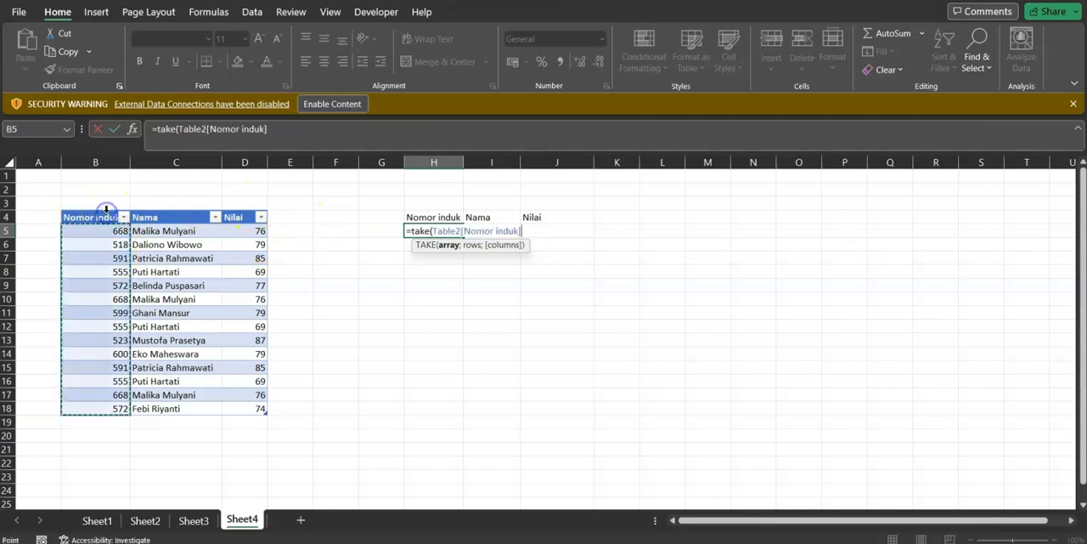
click(161, 209)
click(246, 207)
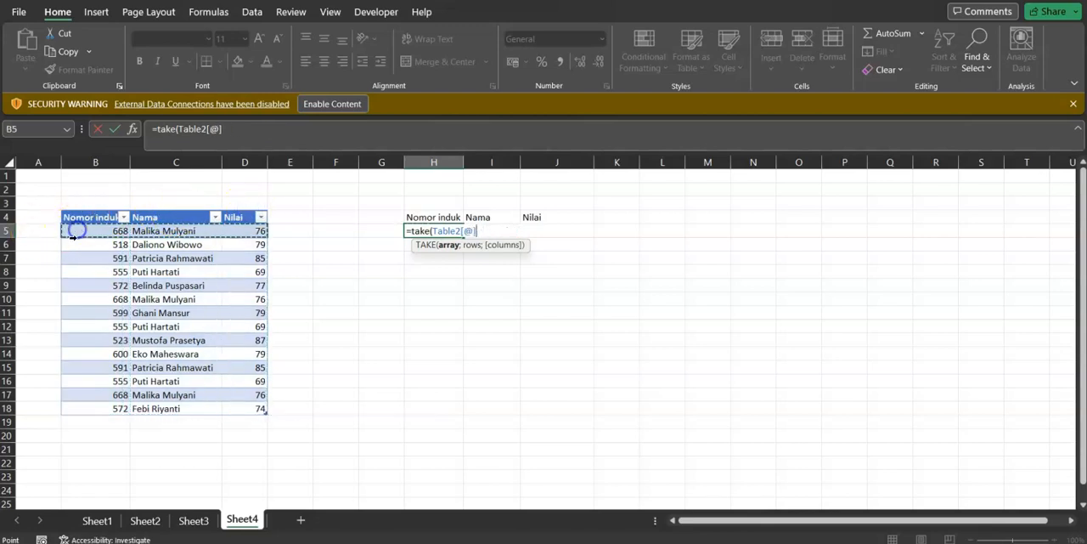
drag(75, 258, 73, 276)
click(75, 297)
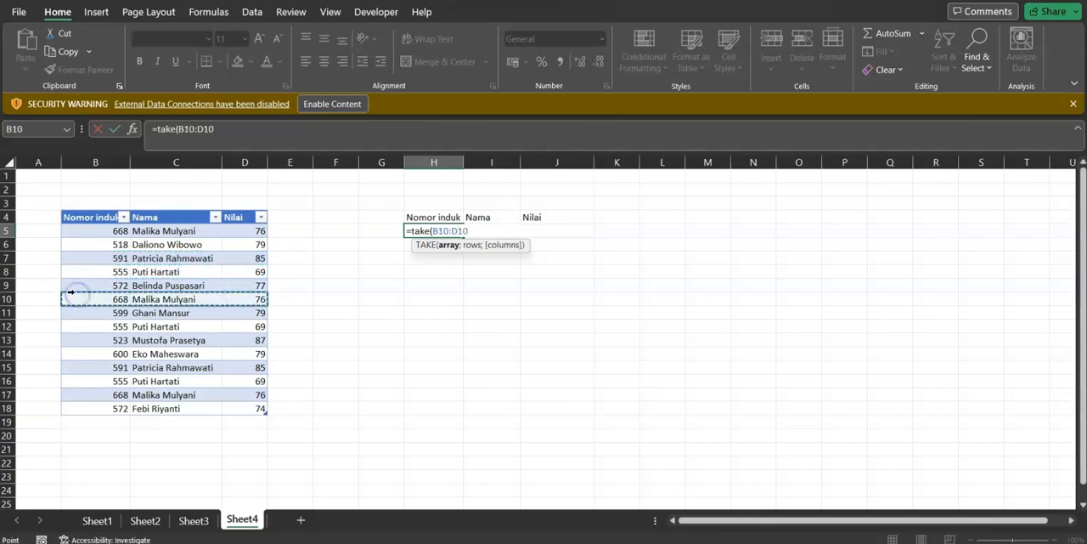
click(57, 207)
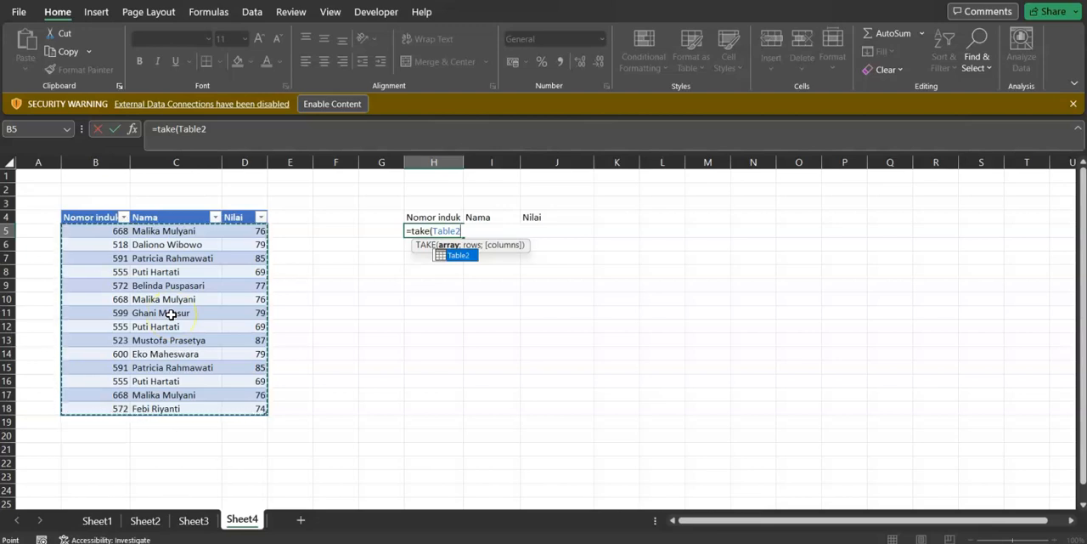
text(;)
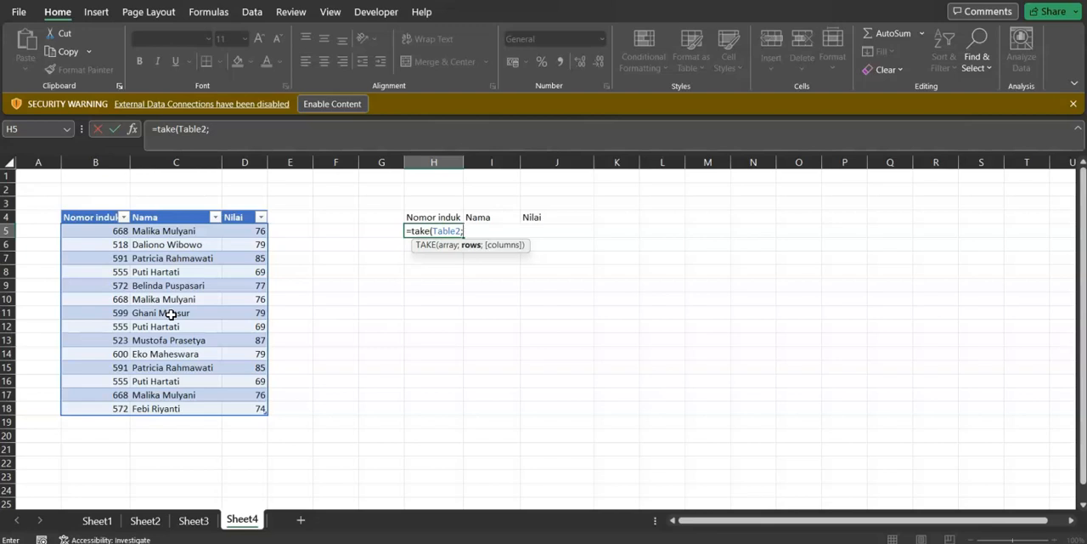
text(5)
key(Return)
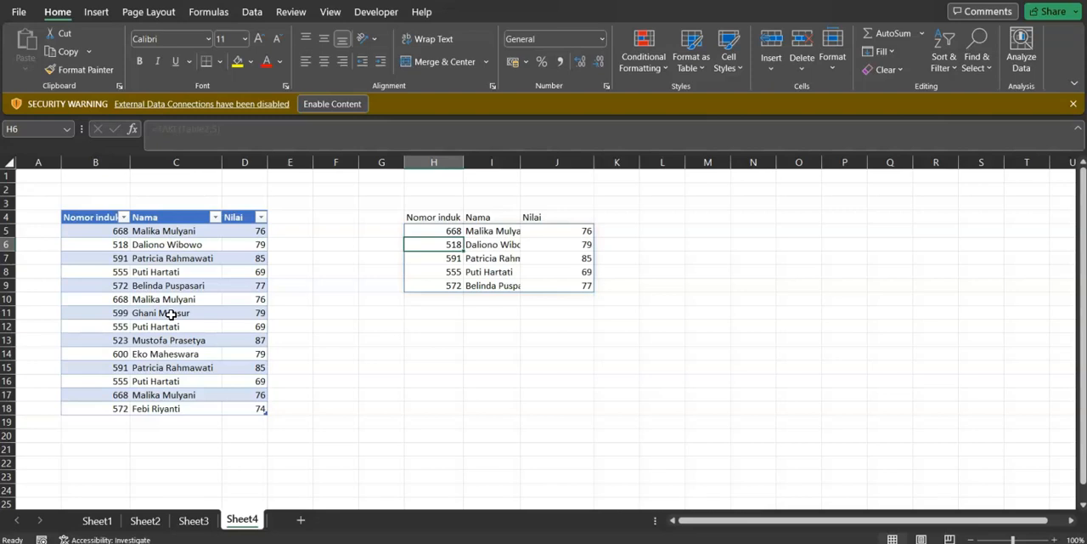
Add a columns argument of 2 to the TAKE formula in H5 after checking its output cells
key(Up)
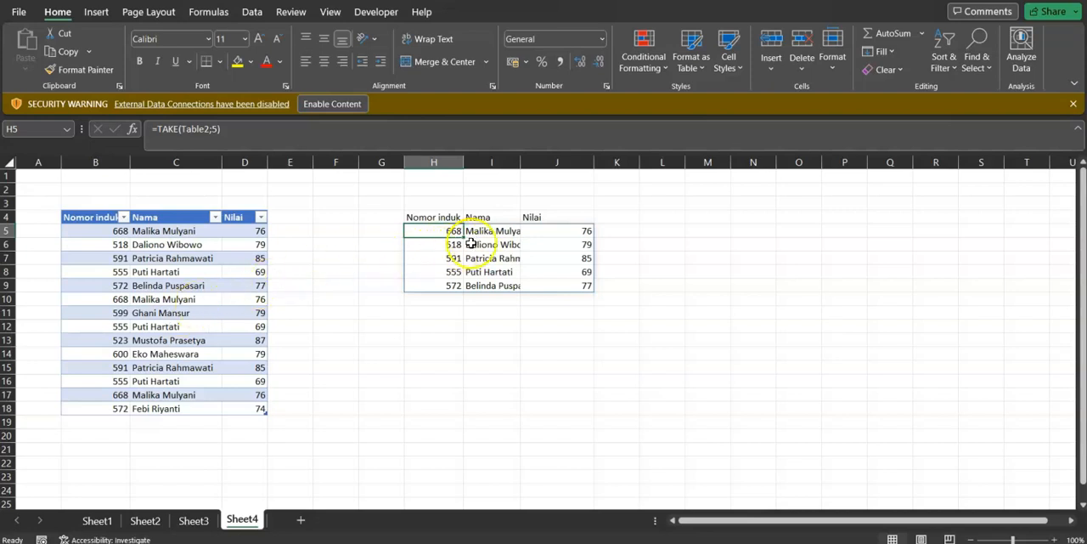
click(489, 245)
click(451, 265)
click(449, 229)
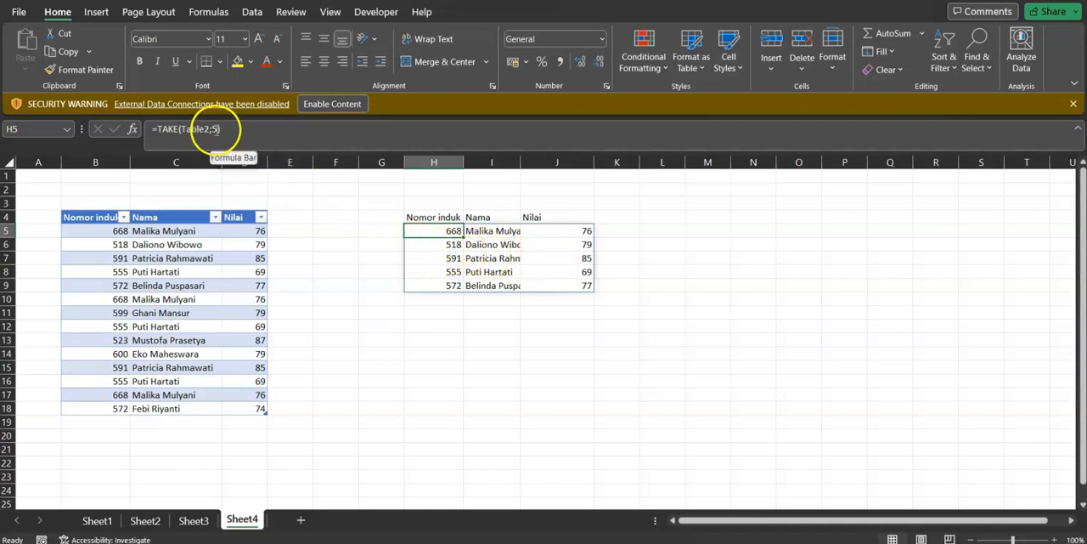
click(185, 129)
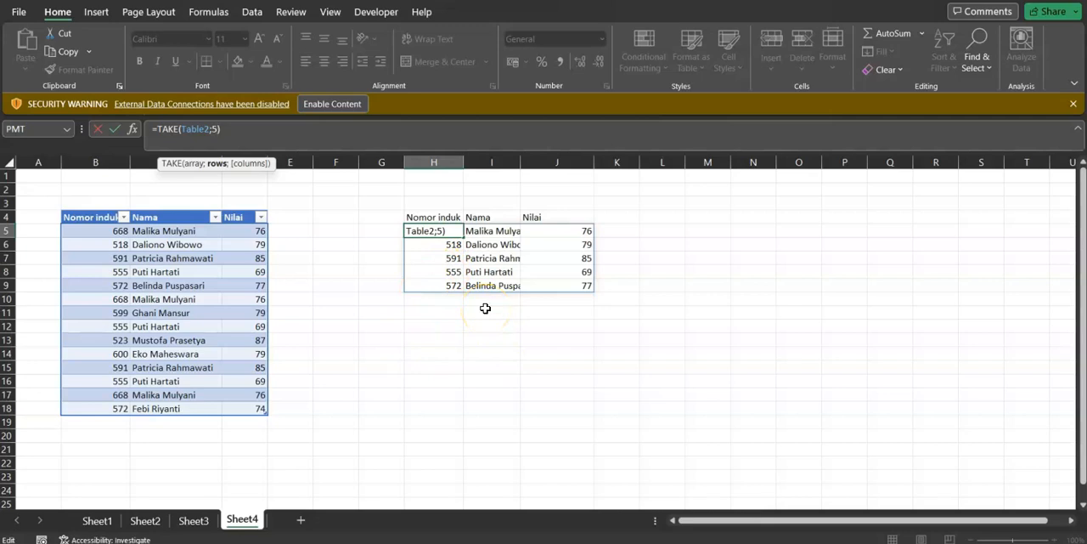
text(;)
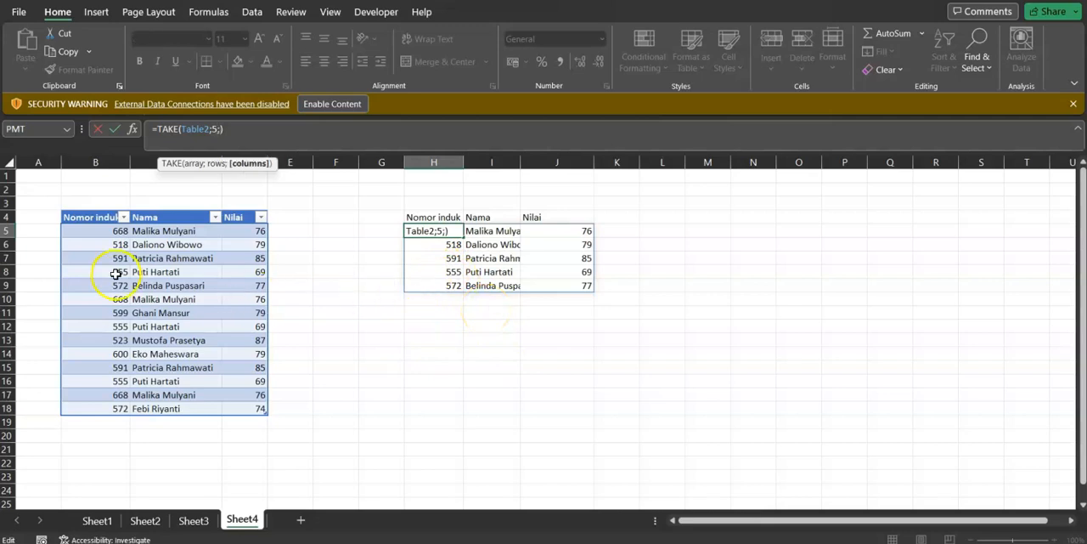
text(2)
key(Return)
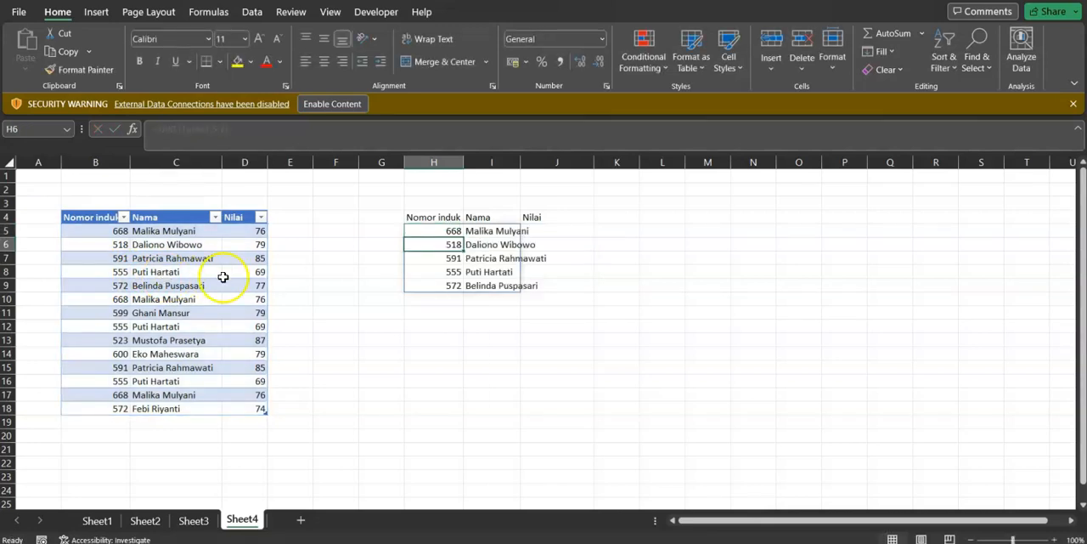
Examine the TAKE output in H5:I9 and compare its rows and columns with the source table in B5:D18
click(449, 269)
click(444, 287)
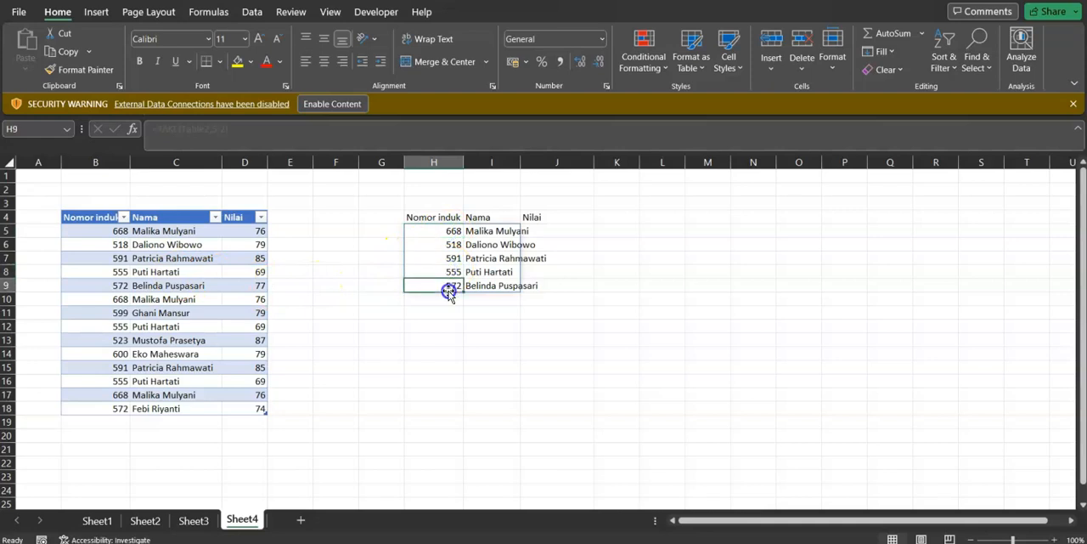
click(493, 285)
click(490, 231)
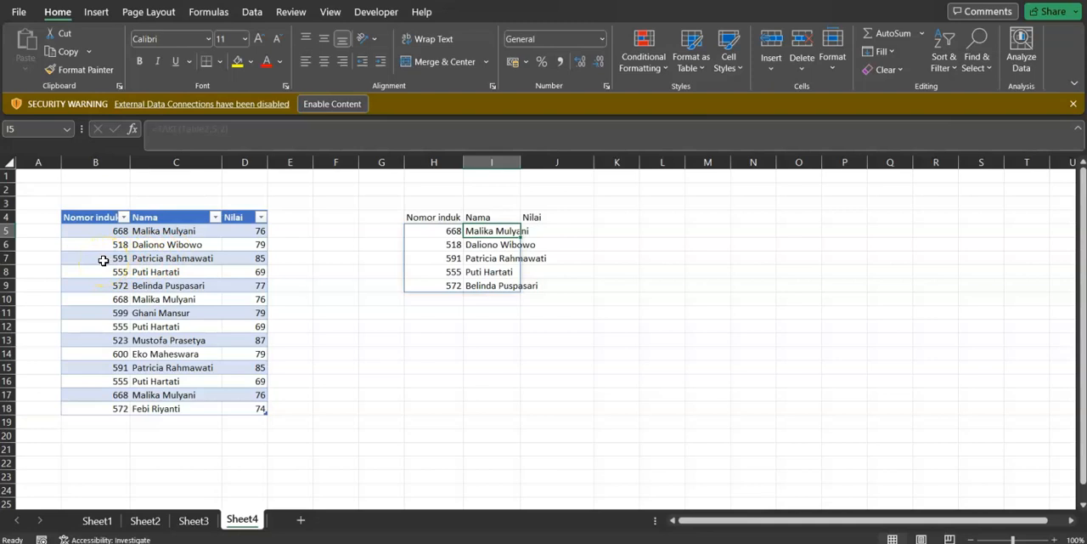
click(611, 229)
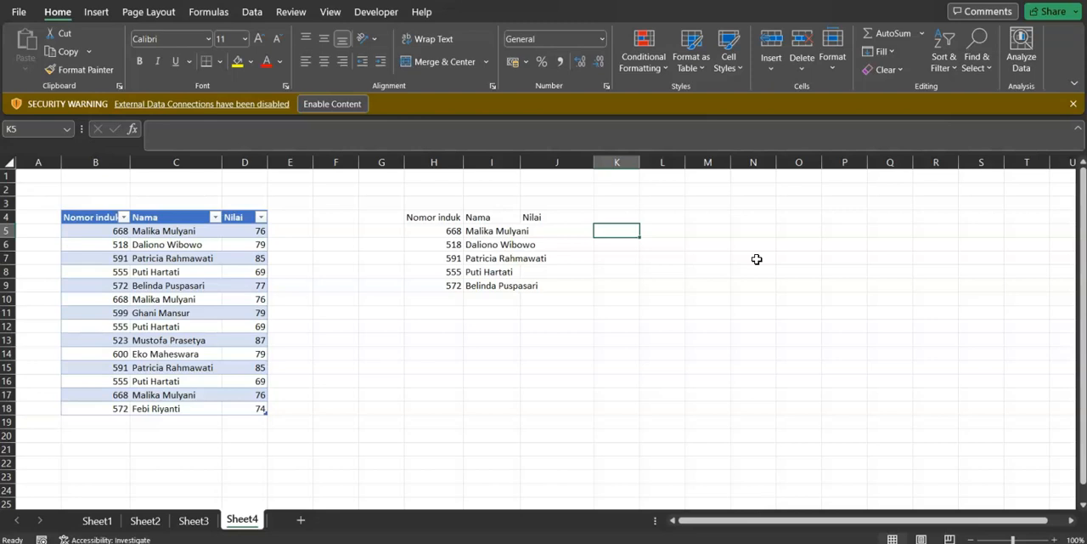
key(Left)
key(Left)
key(Left)
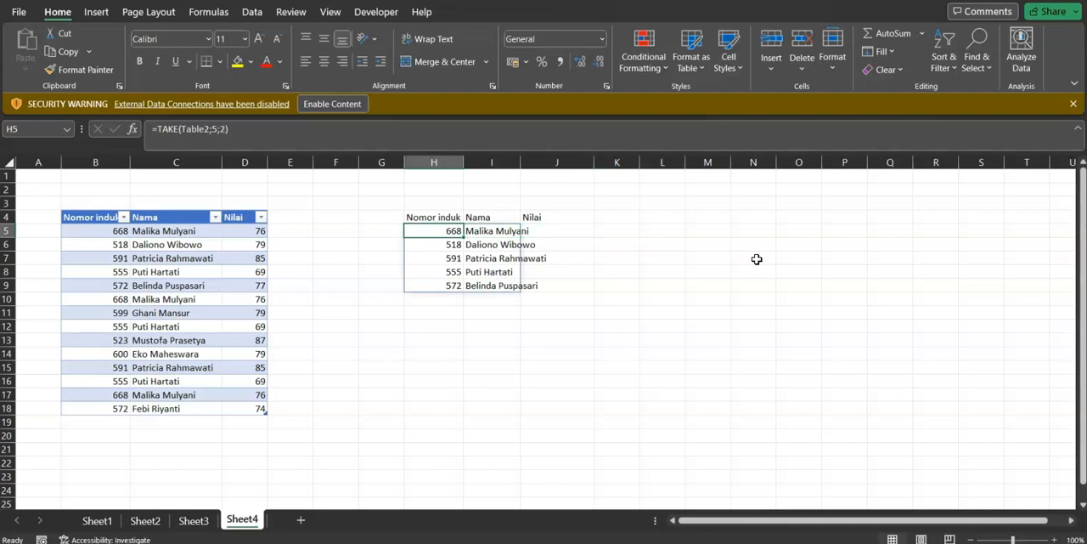
key(Right)
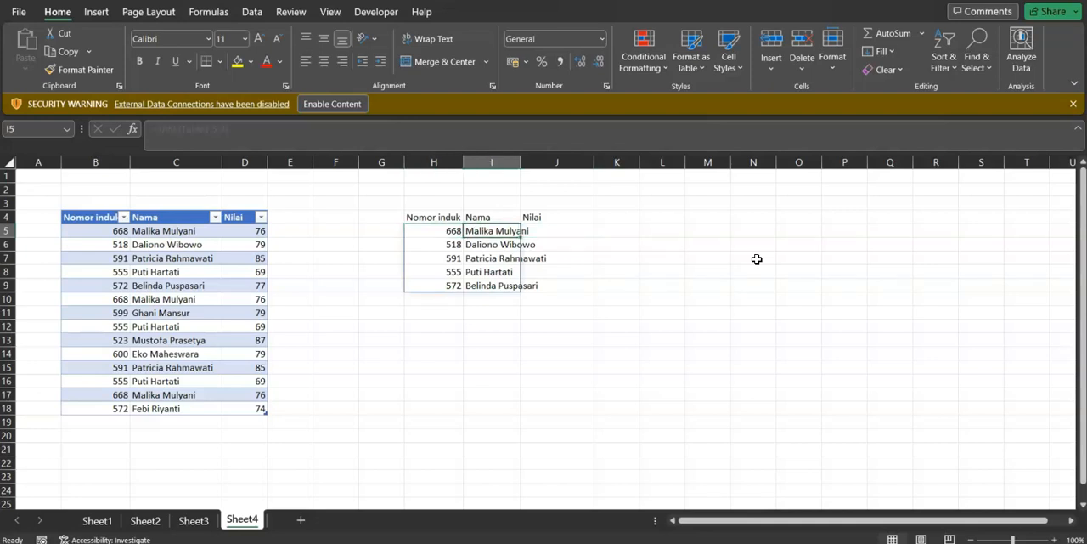
key(Left)
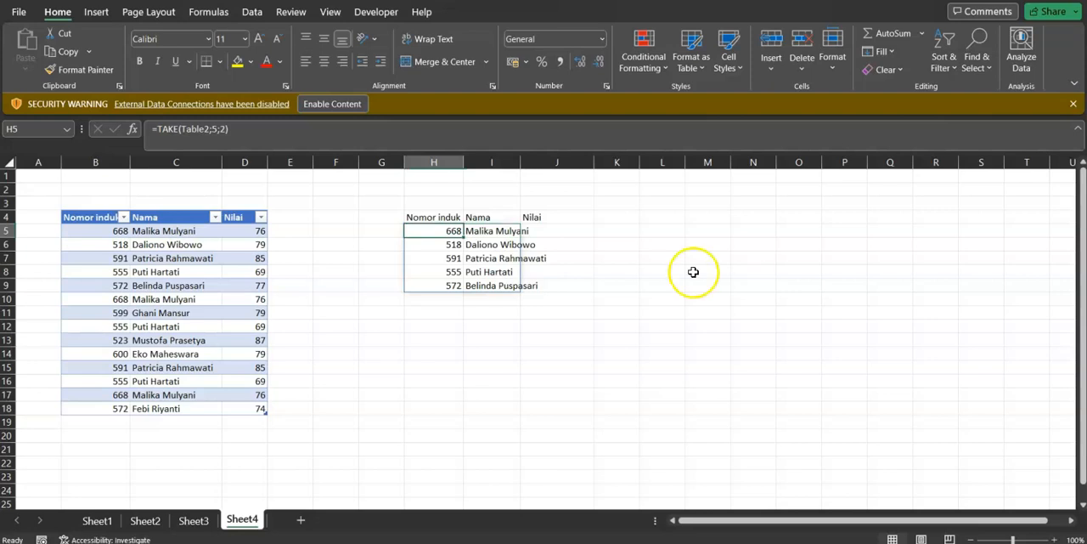
drag(102, 230, 170, 408)
drag(102, 231, 246, 411)
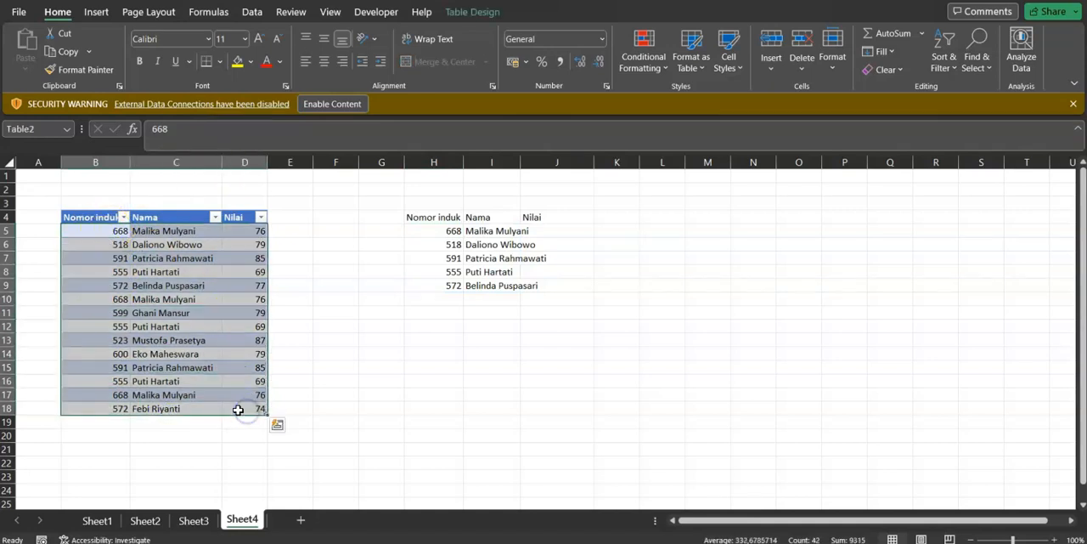
click(146, 272)
click(146, 245)
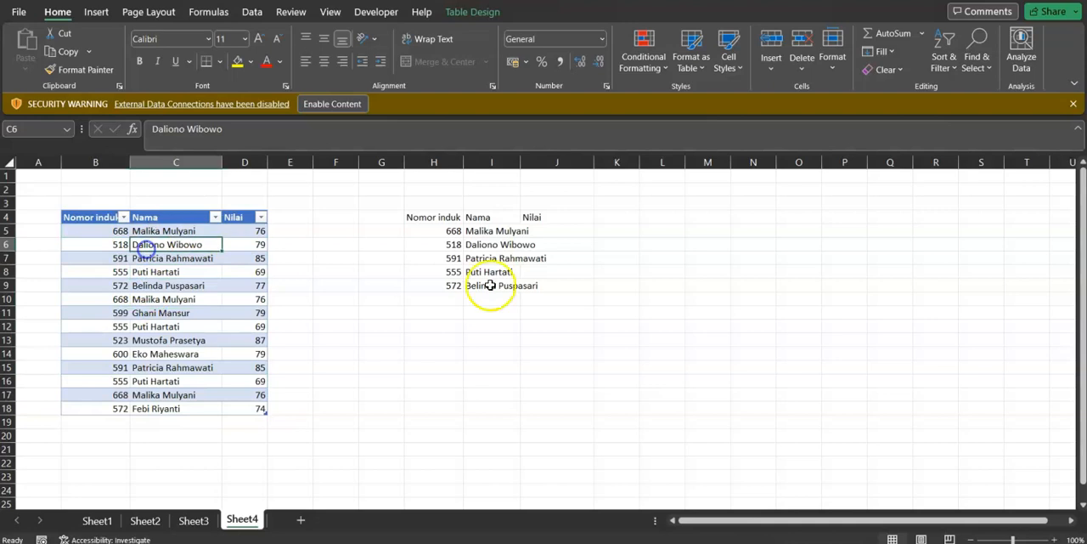
Enter a CHOOSECOLS formula in L5 with the whole student table, Table2, as the array and 2 as the column number
click(654, 231)
text(=c)
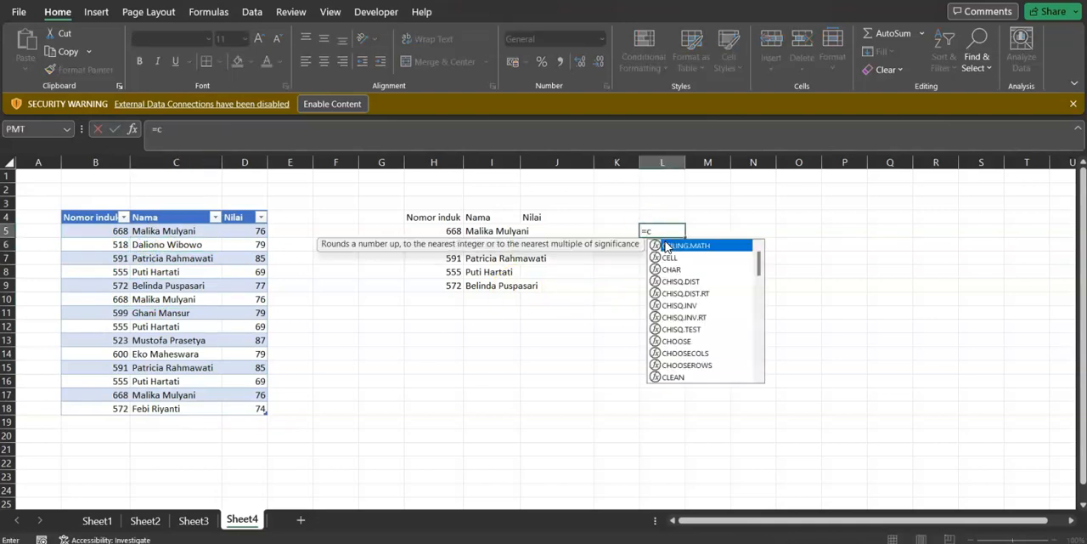
text(hoosecol)
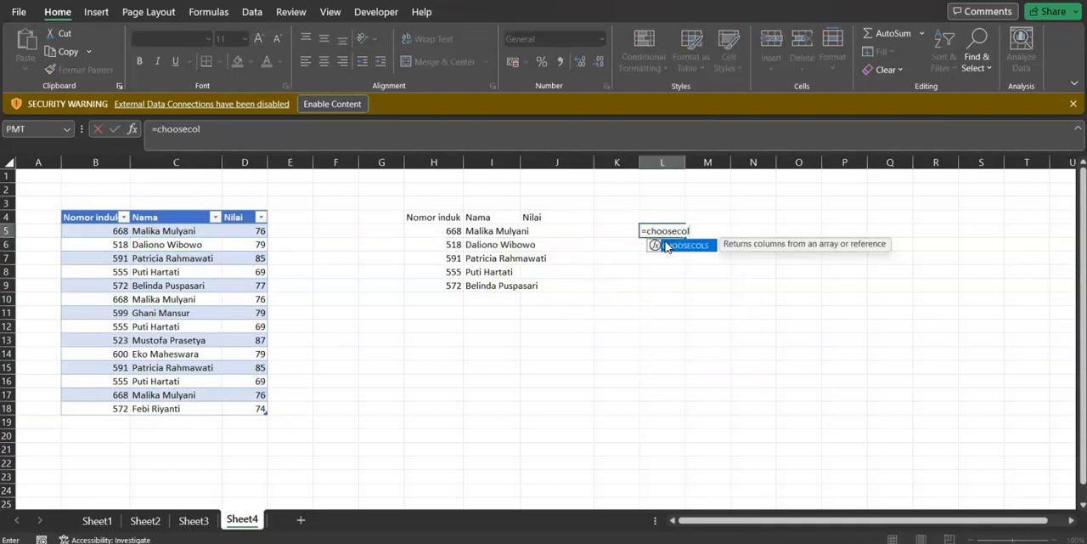
text(s()
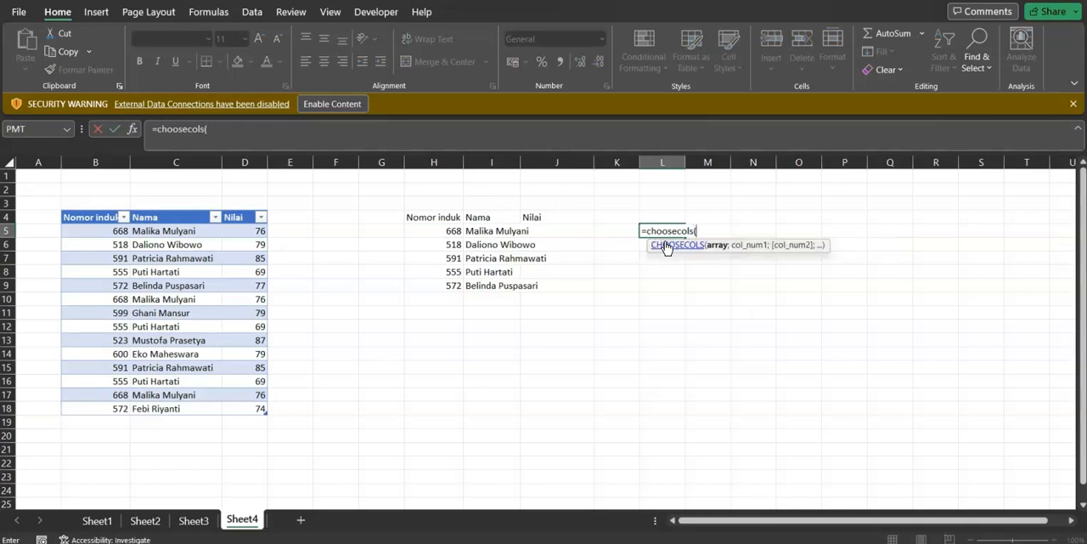
click(63, 206)
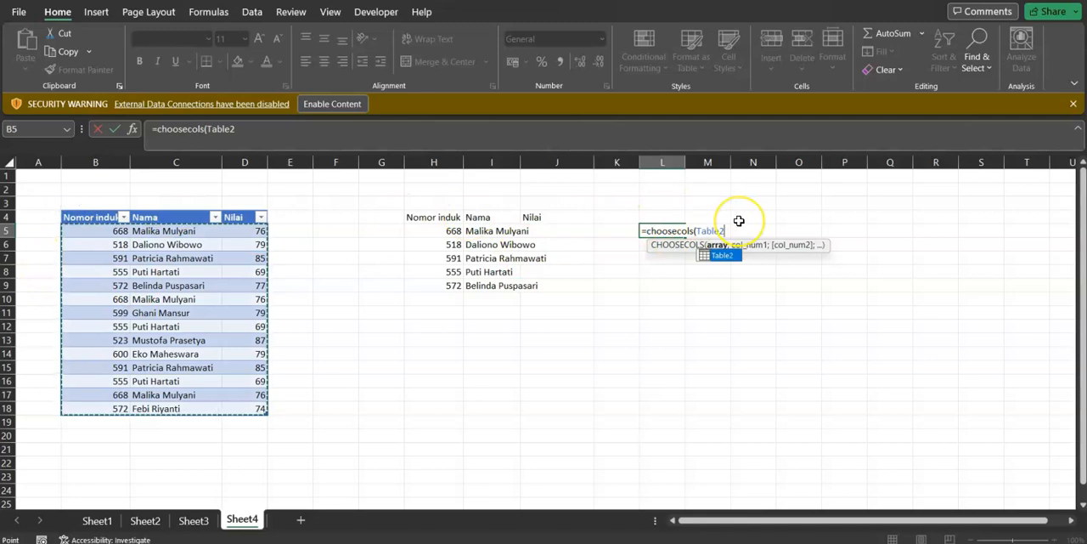
text(;)
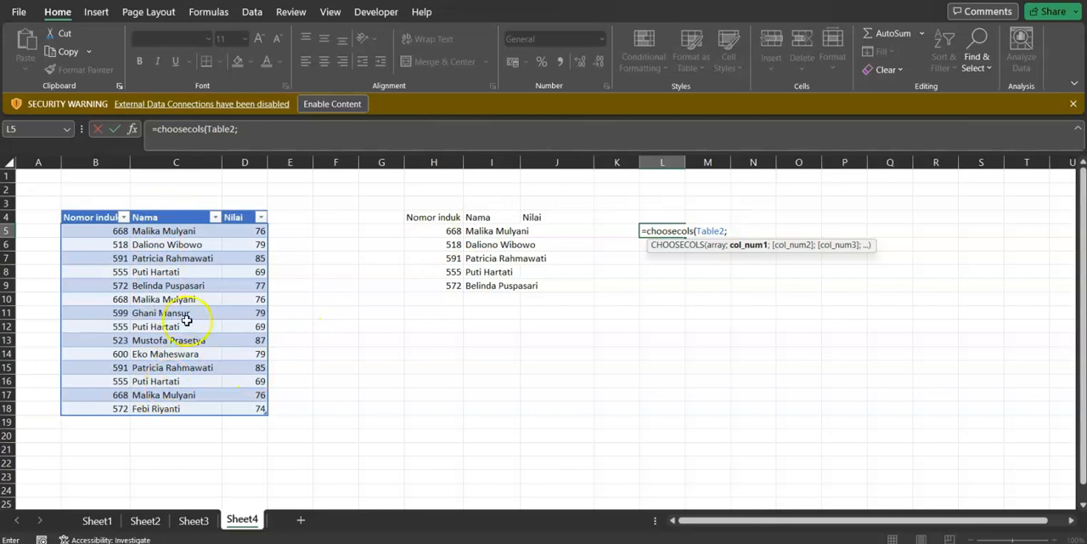
text(2))
key(Return)
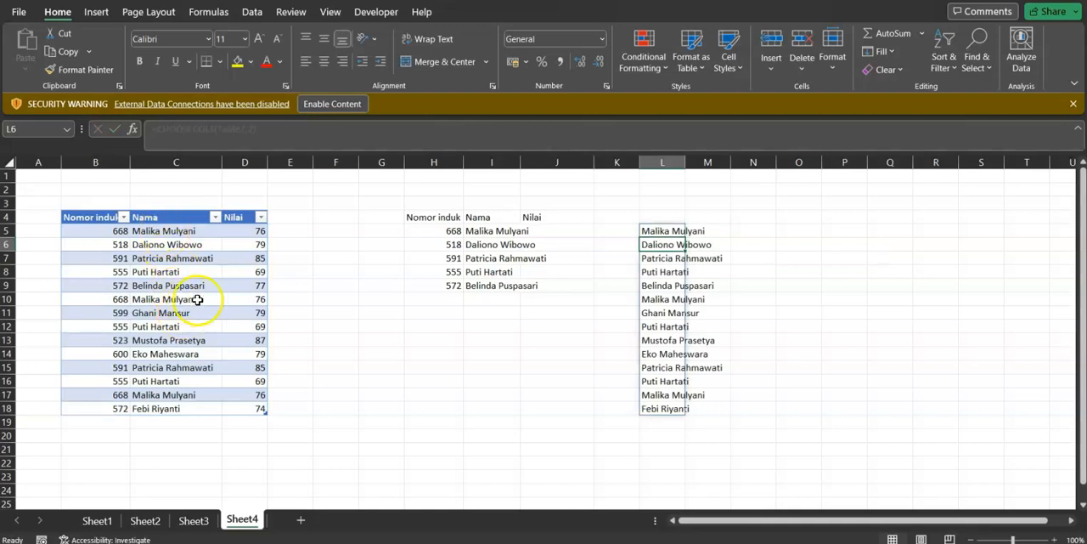
Clear the CHOOSECOLS formula from L5 after comparing it with the TAKE formula in H5
click(481, 231)
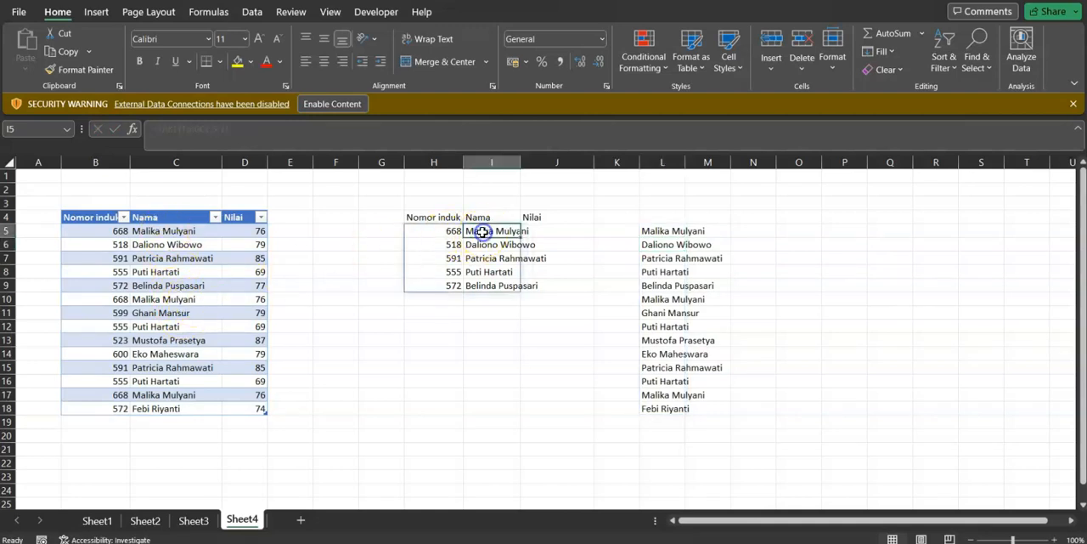
click(420, 230)
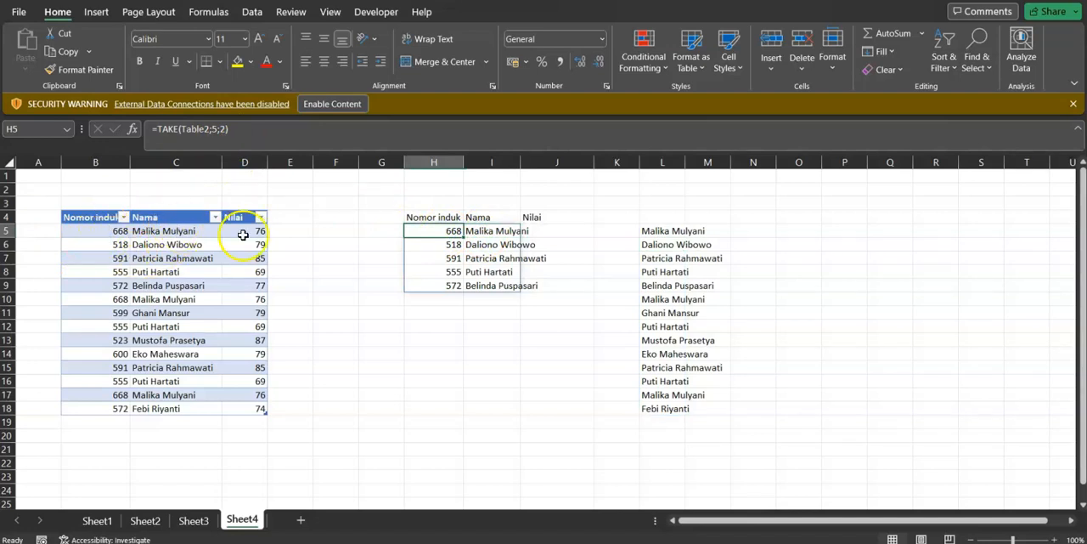
click(655, 232)
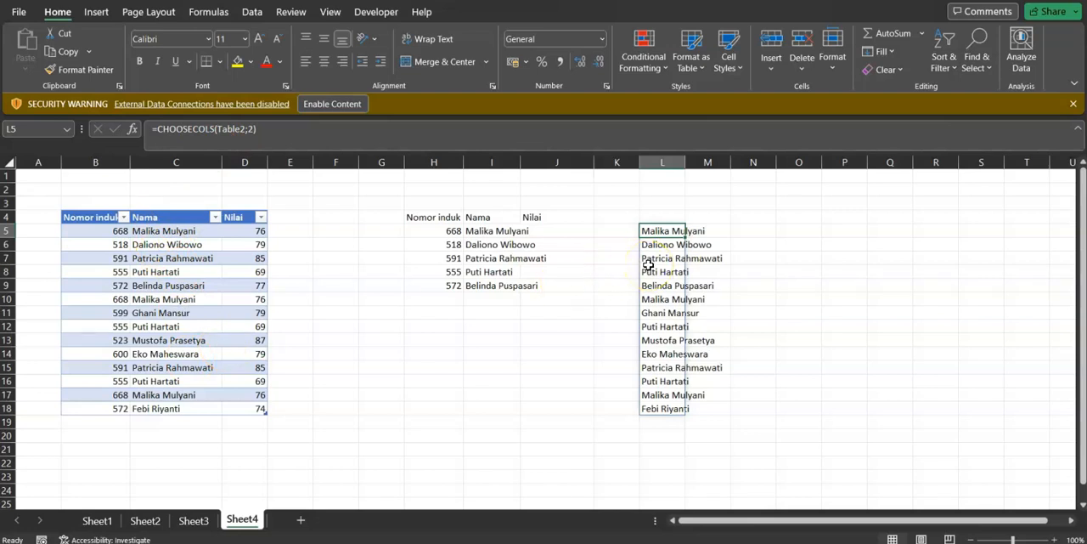
key(Delete)
Examine the cells filled by the TAKE formula in H5, going down column H and back
key(Left)
key(Left)
key(Left)
key(Left)
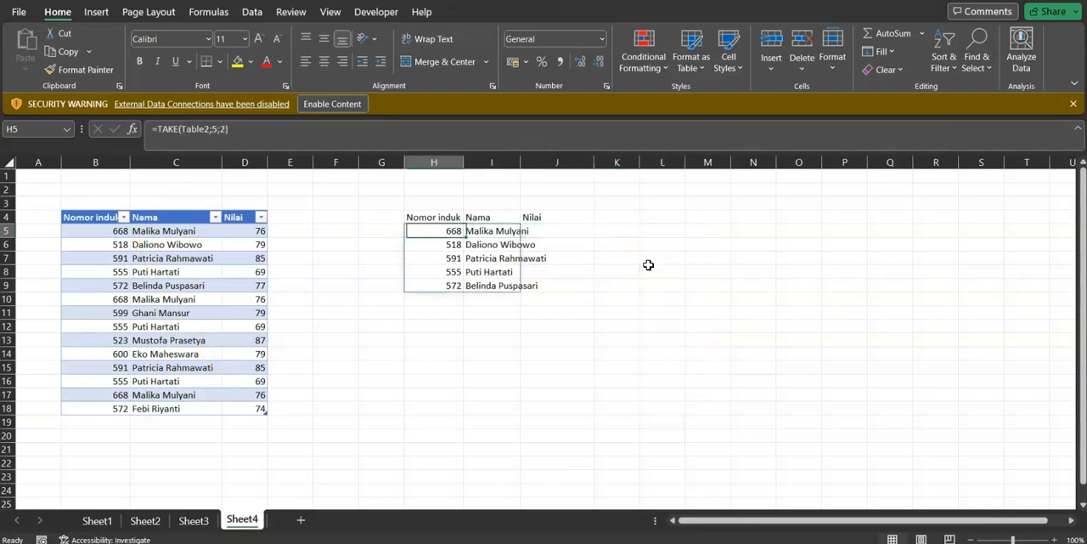
key(Down)
key(Down)
key(Down)
key(Up)
key(Up)
key(Up)
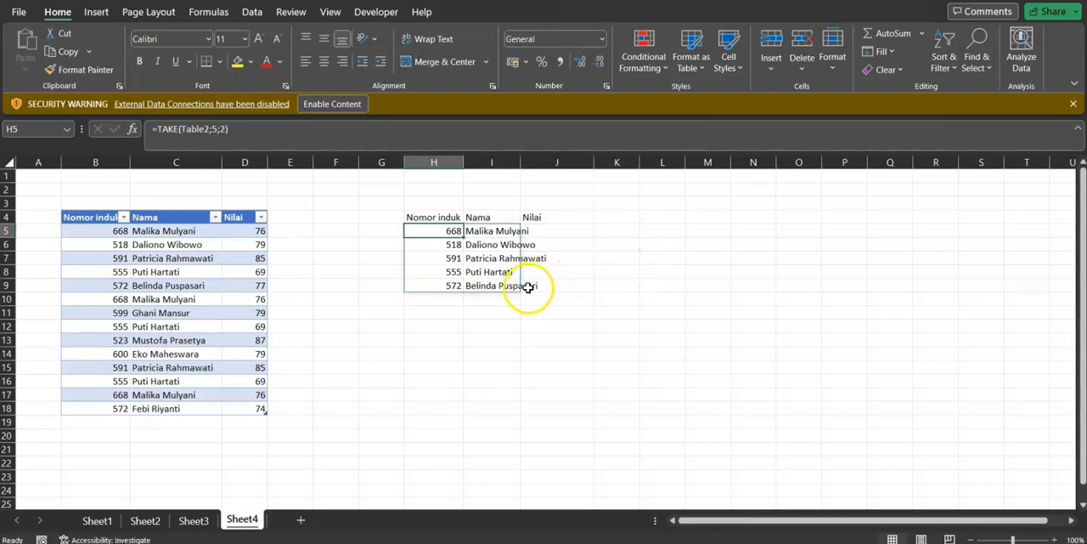
Examine the array, rows and columns arguments of the TAKE formula in H5 without changing them
click(222, 128)
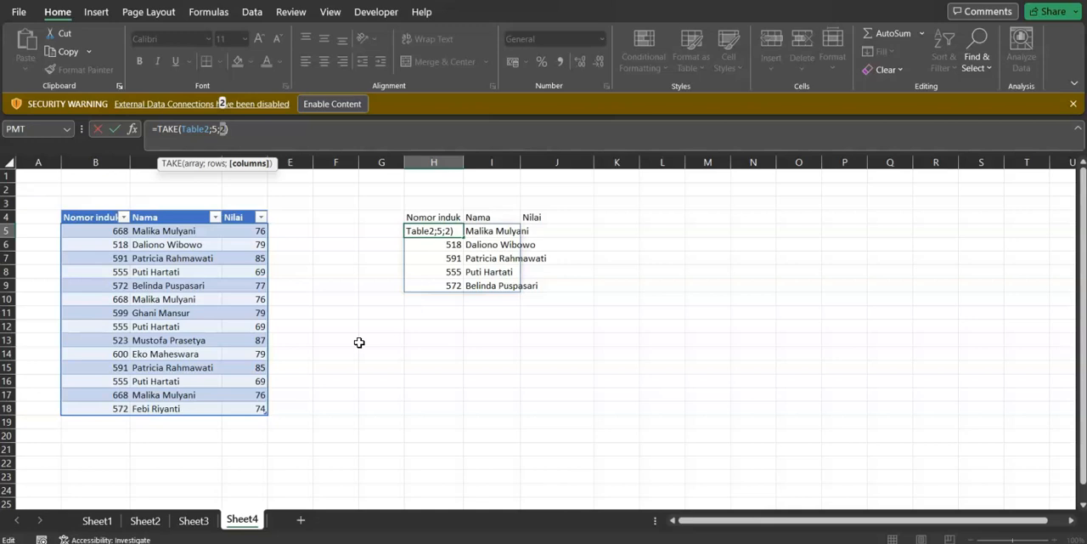
key(Return)
key(Up)
key(Down)
key(Down)
key(Up)
key(Up)
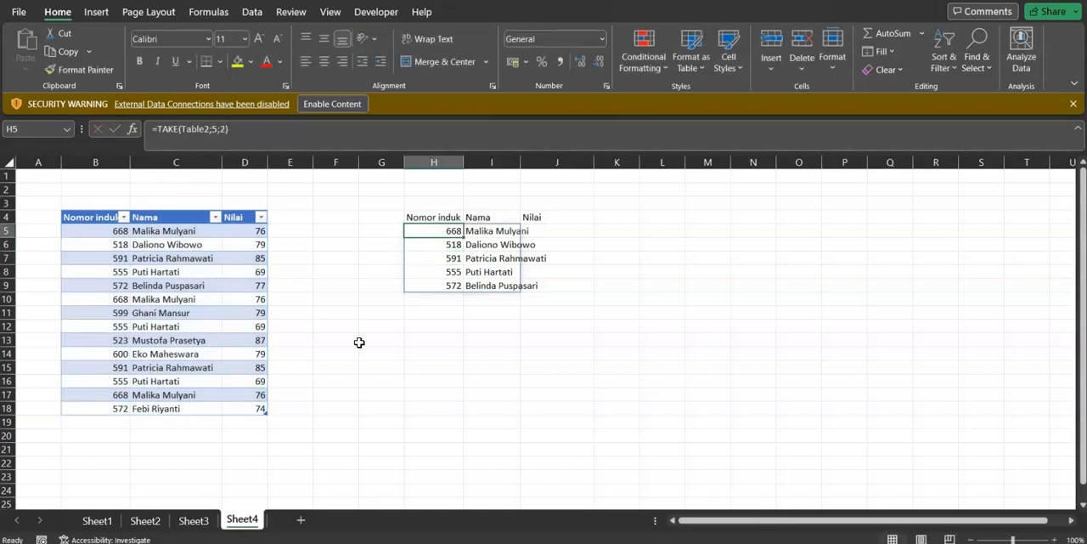
click(216, 128)
text(5)
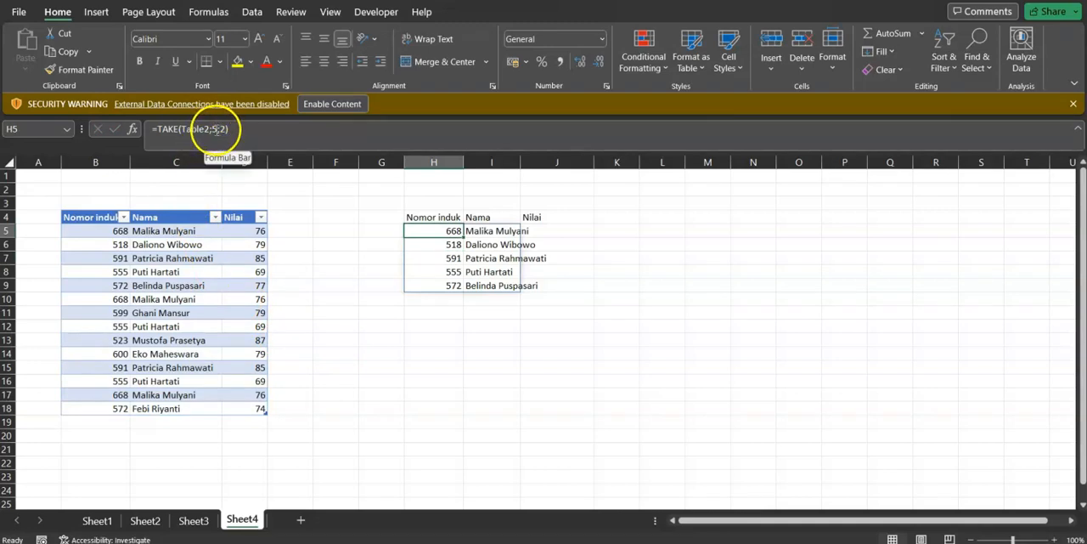
click(216, 128)
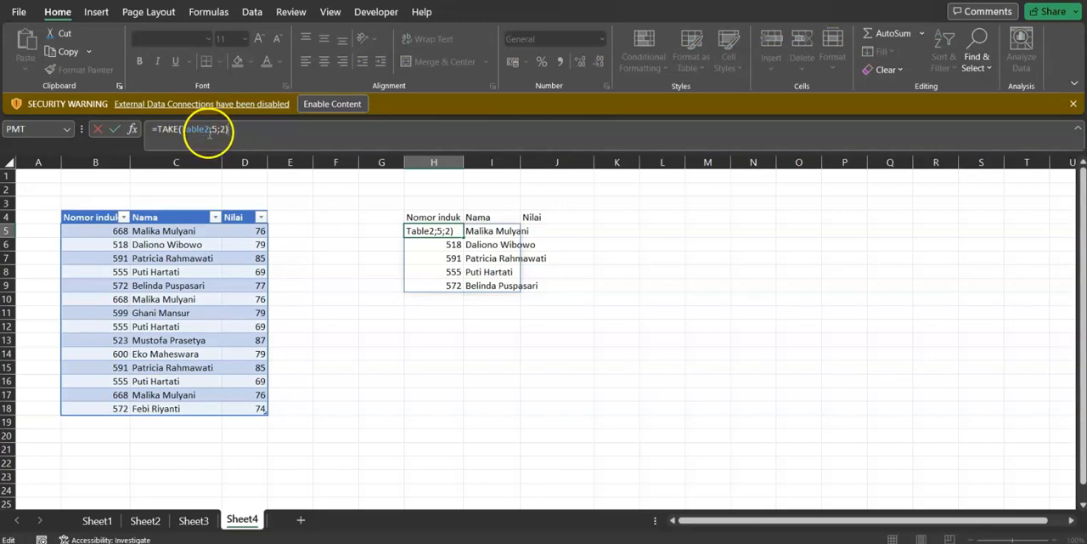
click(160, 129)
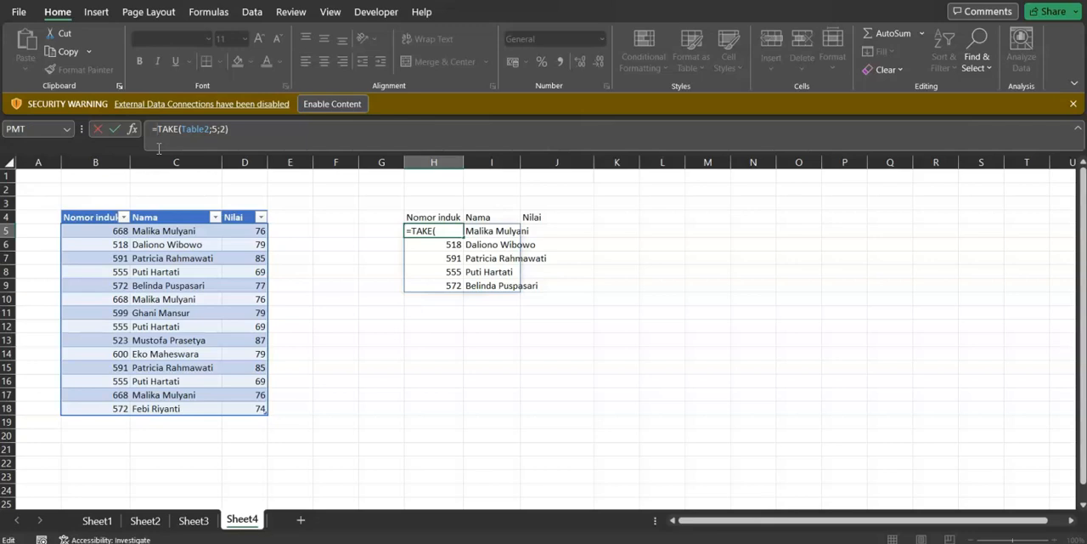
key(Return)
key(Return)
key(Return)
key(Return)
key(Return)
key(Return)
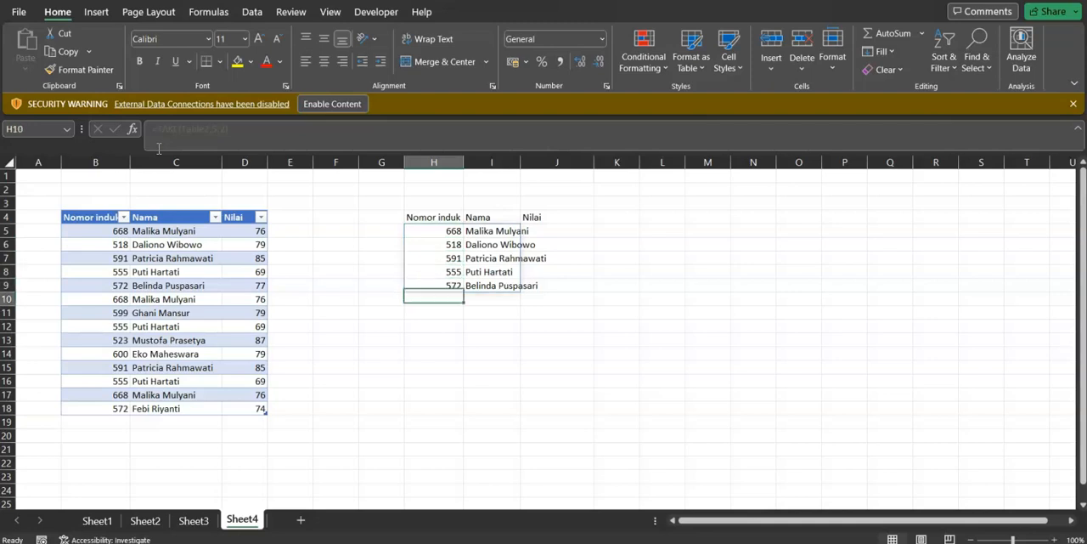
Enter a FILTER formula in H12 that returns the Nama column of Table2 where Nilai is greater than 80
key(Return)
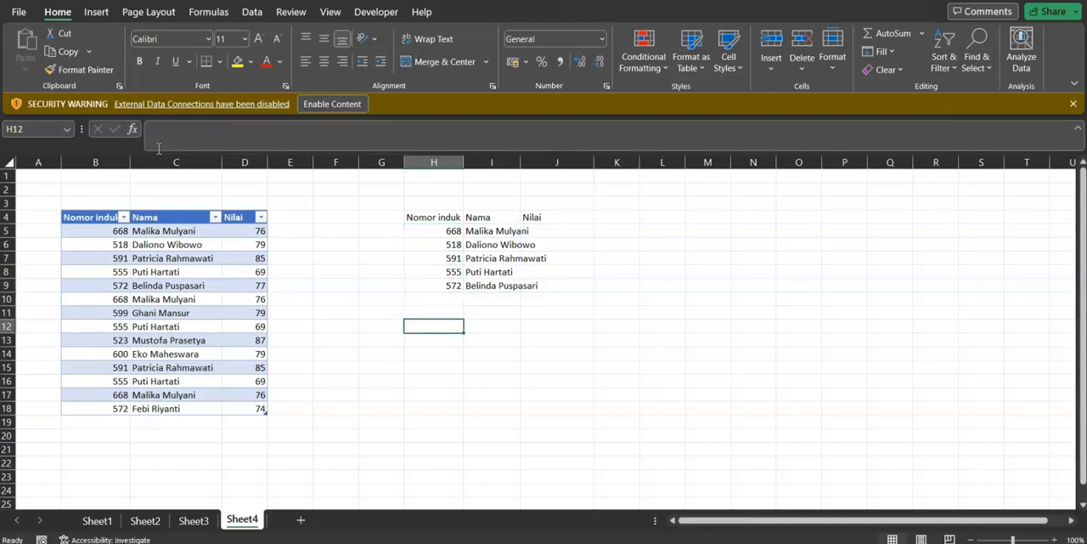
text(=fil)
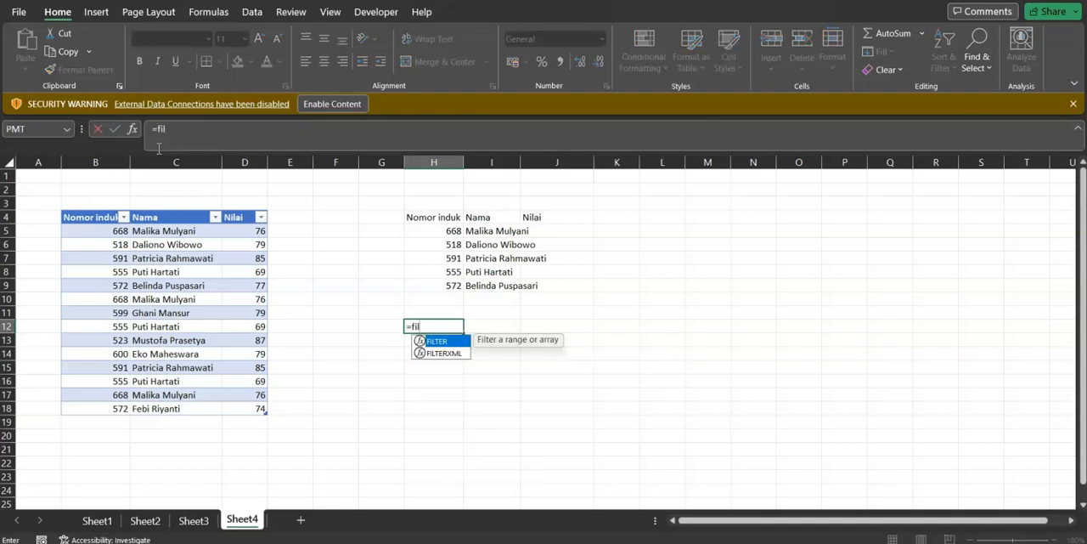
text(ter()
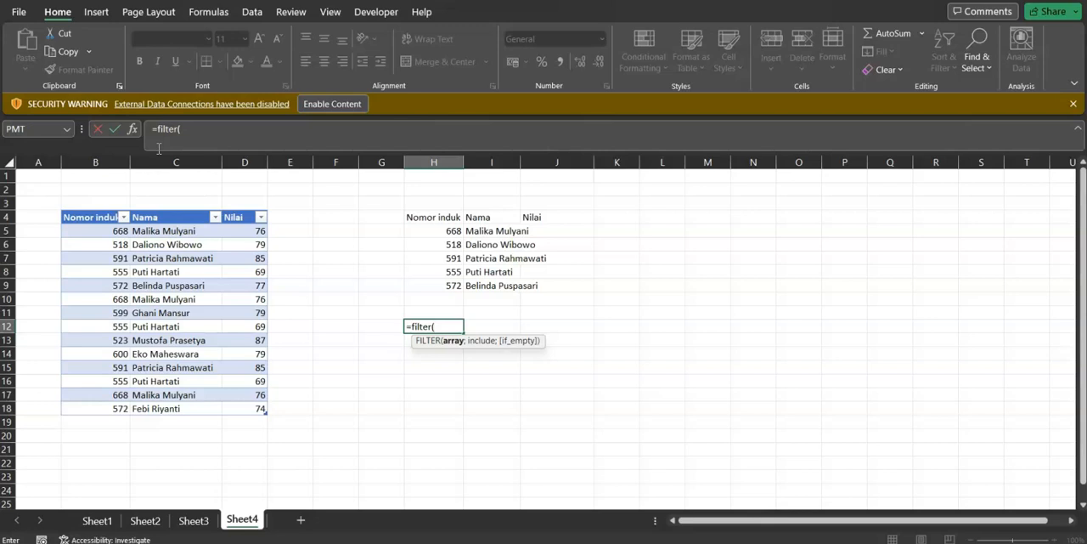
click(159, 208)
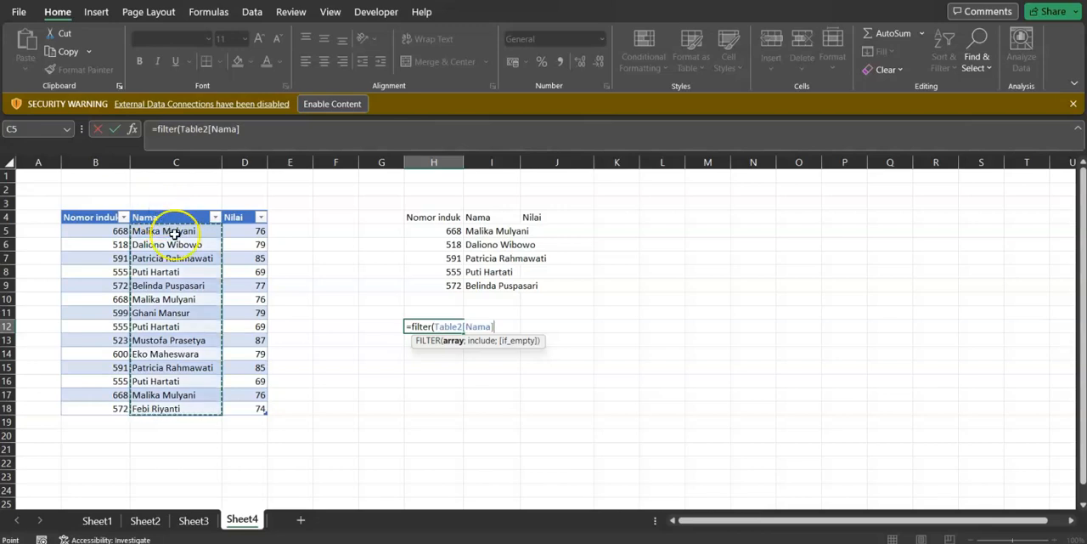
text(;)
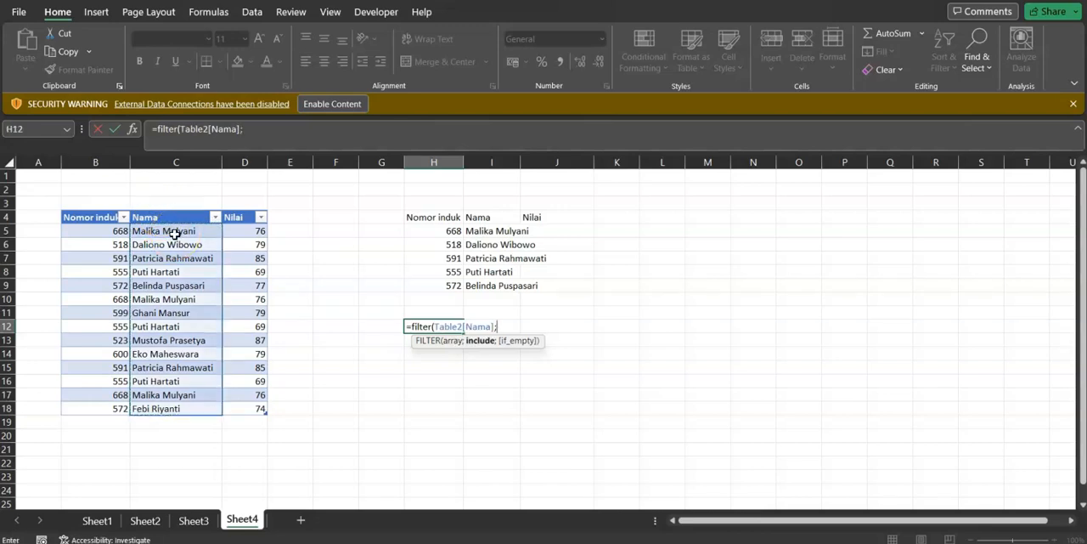
click(238, 208)
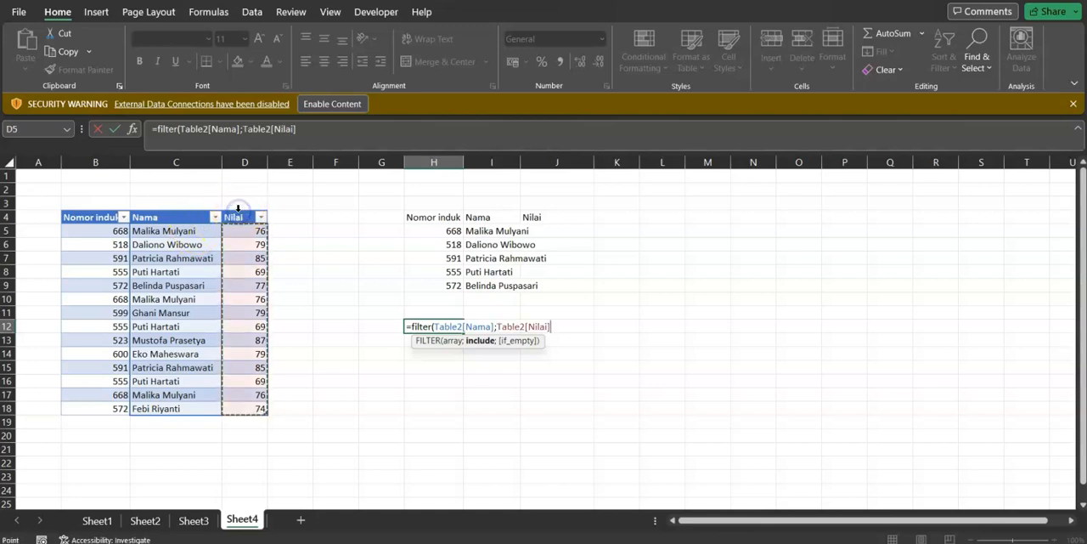
text(>80)
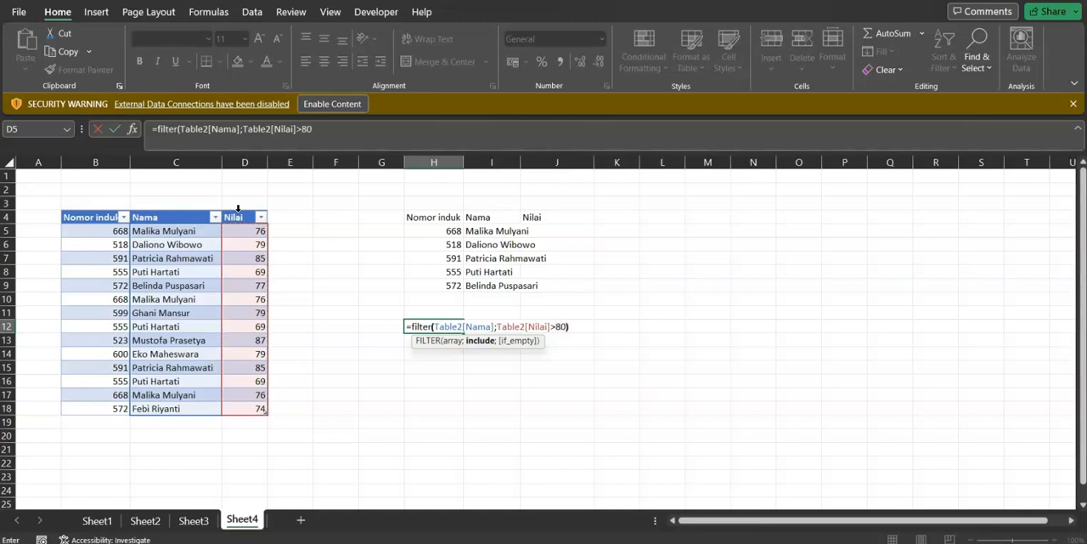
text())
key(Return)
Change the condition of the FILTER formula in H12 to Nilai greater than 70
key(Up)
key(Down)
key(Up)
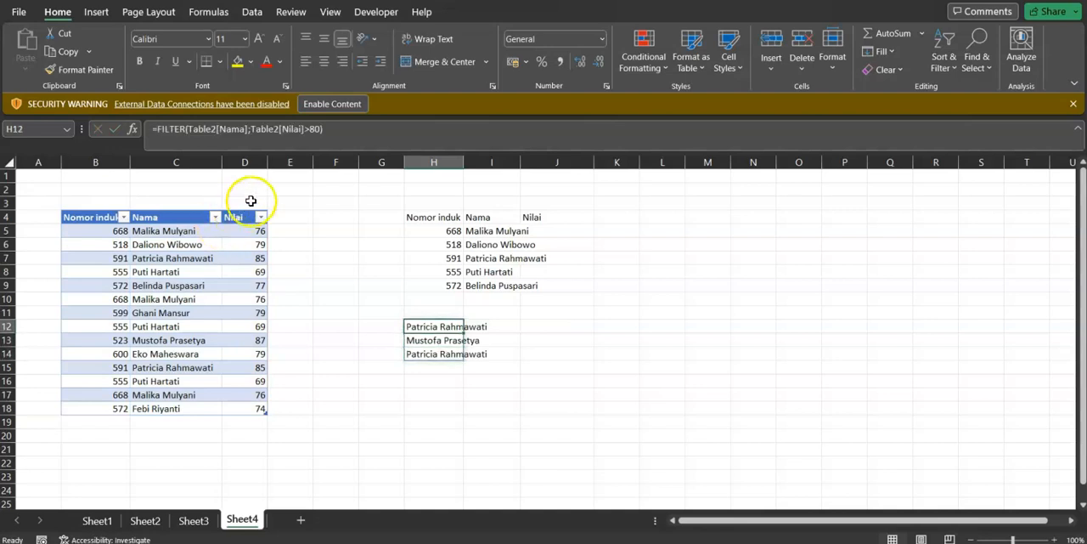
click(310, 129)
key(BackSpace)
text(7)
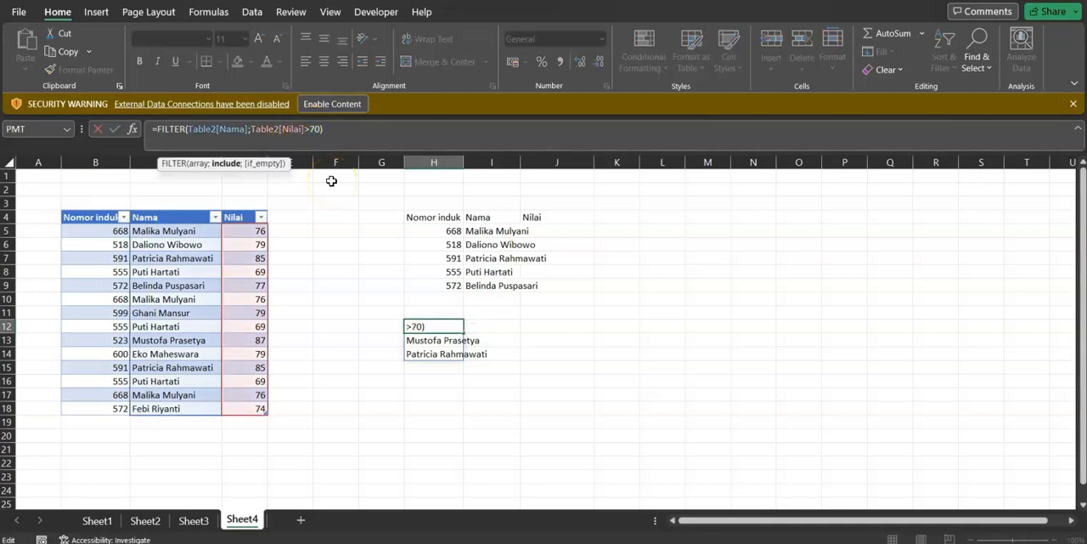
key(Return)
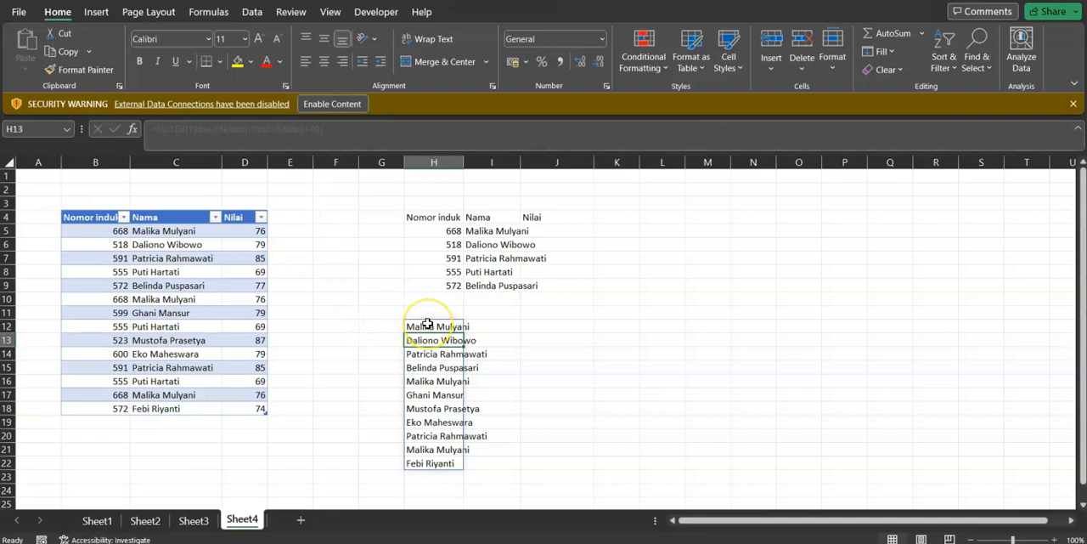
Wrap the FILTER formula in H12 in TAKE with 5 as the rows argument, after comparing its output with the Nama column
drag(427, 325, 424, 463)
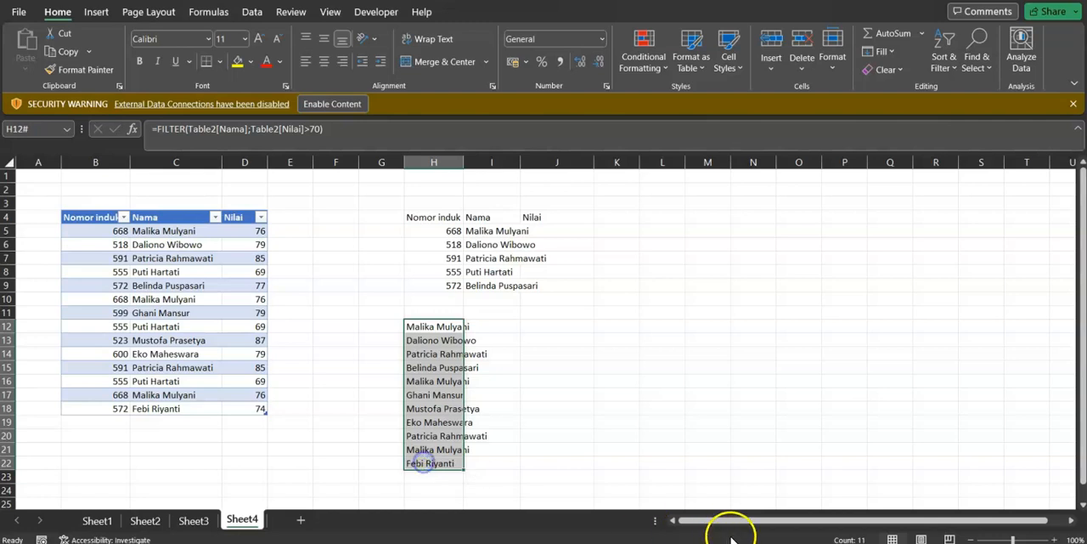
drag(169, 235, 161, 408)
drag(424, 326, 421, 466)
click(429, 328)
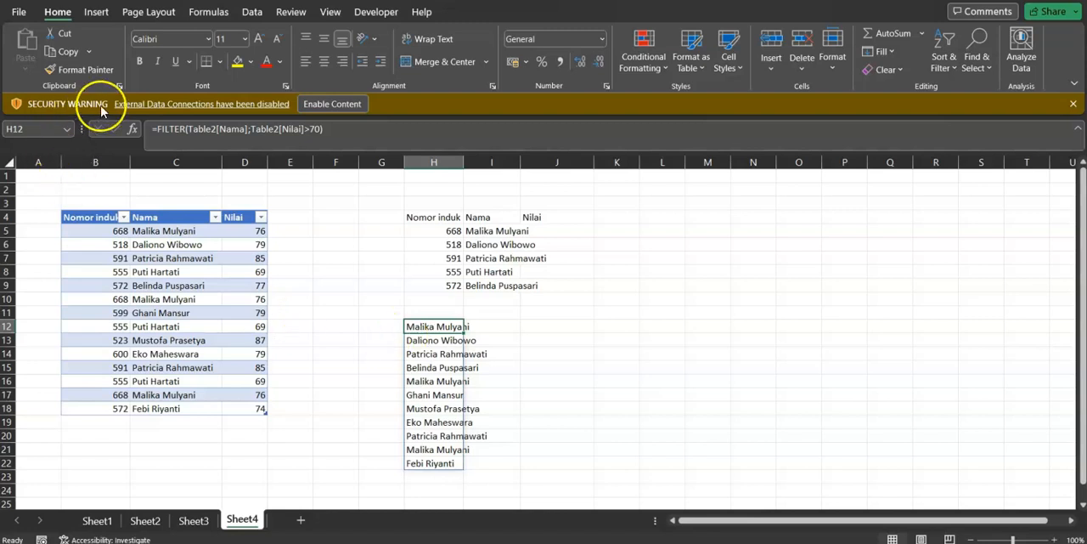
click(158, 129)
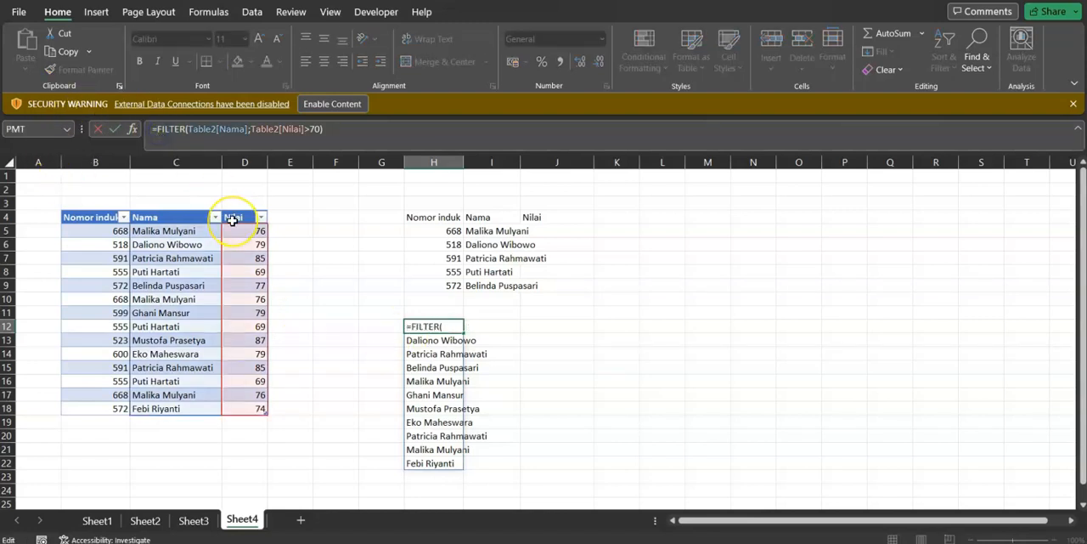
text(take)
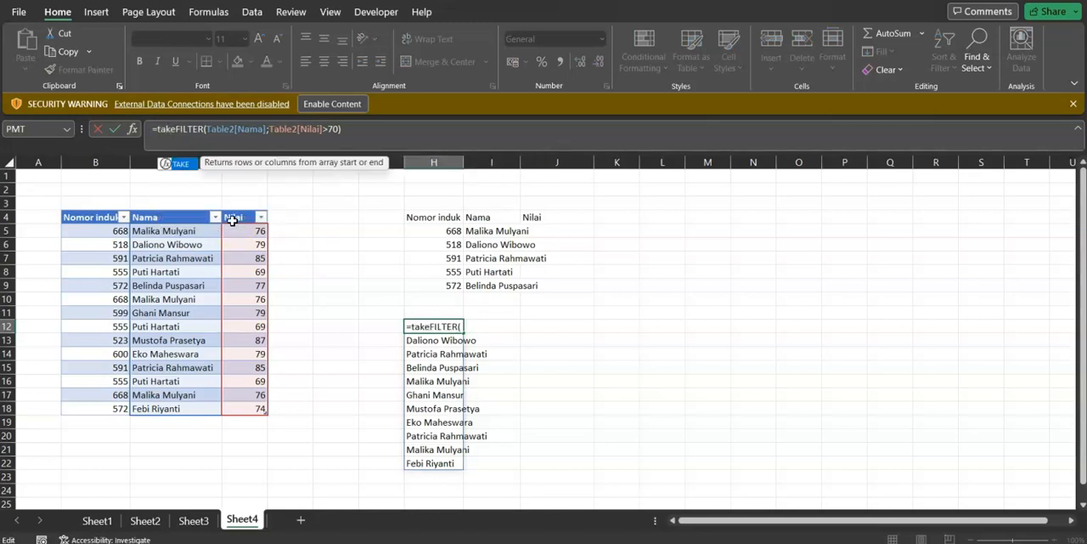
text(()
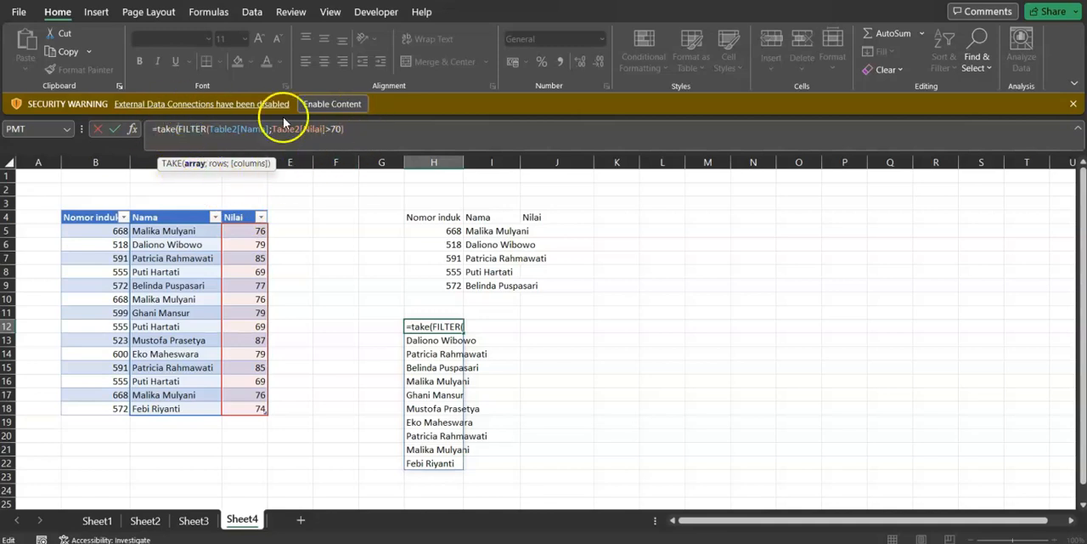
click(366, 129)
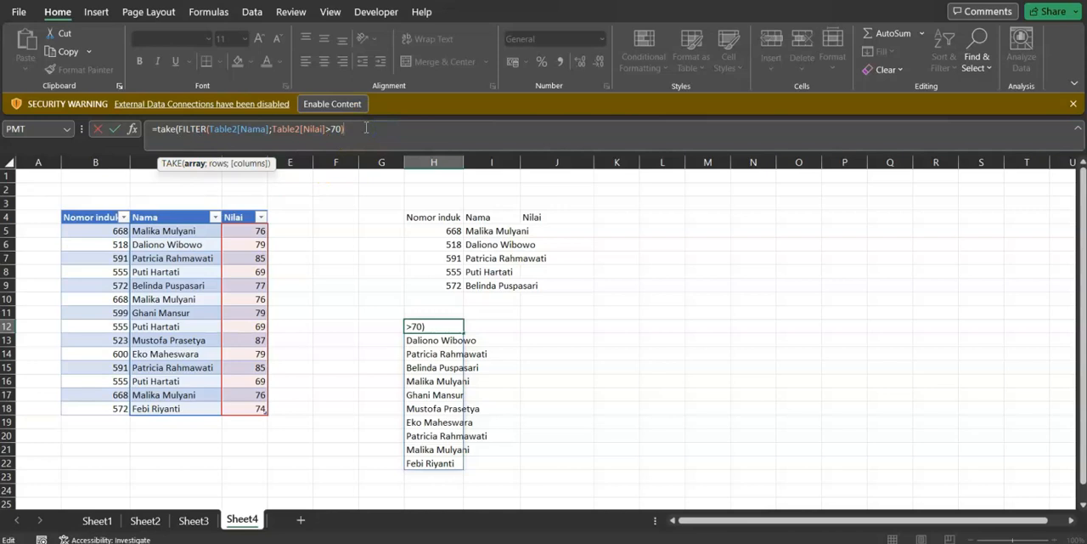
text(;5))
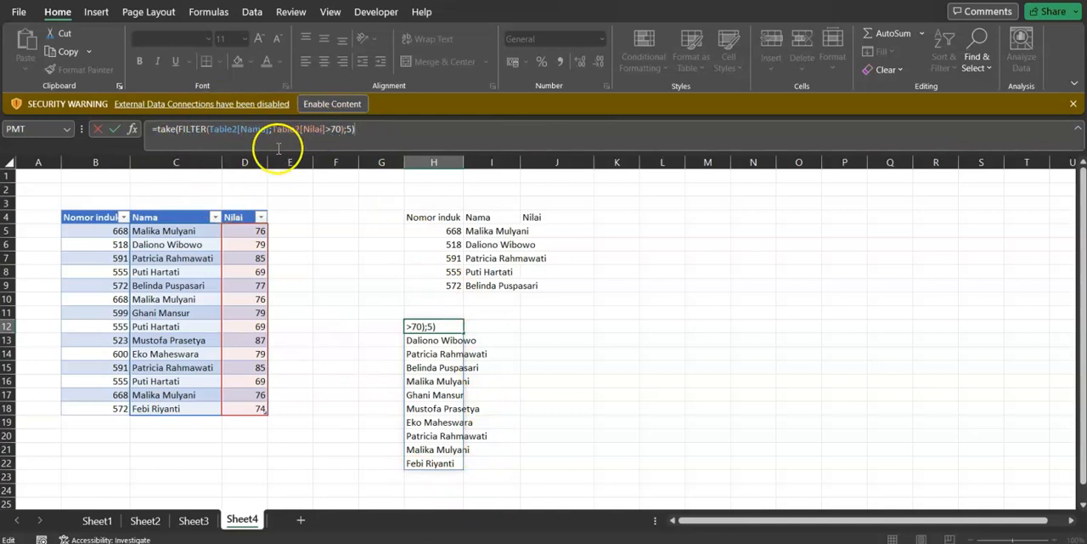
key(Return)
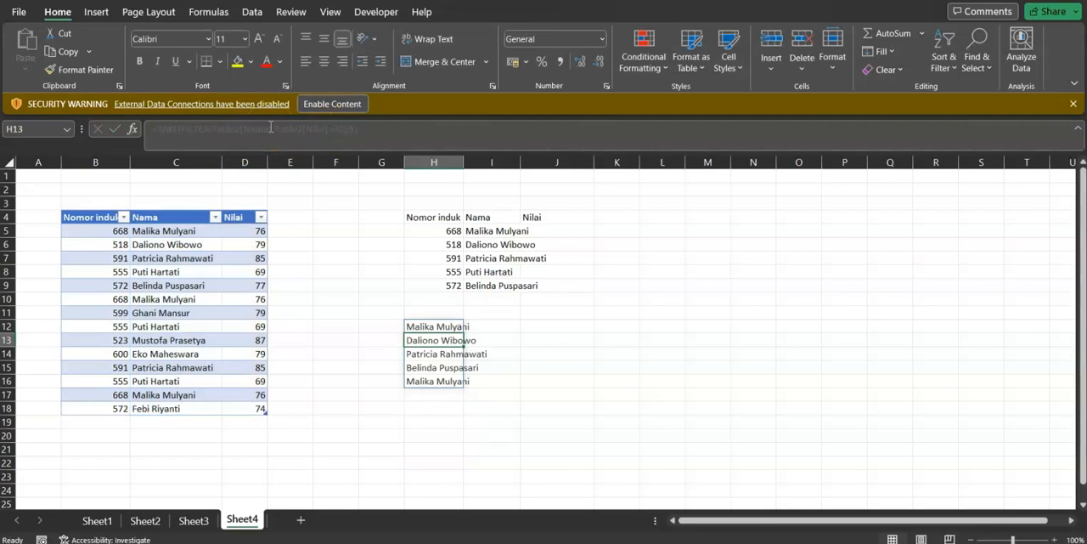
Compare the names returned in H12:H16 by the TAKE and FILTER formula with the Nama column of the source table
drag(431, 324, 427, 381)
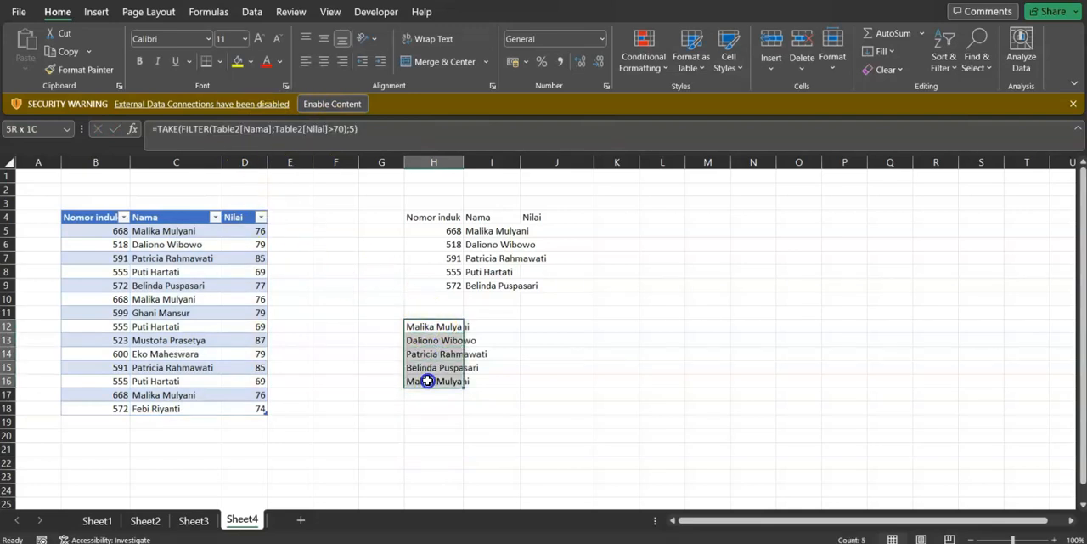
click(173, 272)
click(165, 216)
click(170, 231)
click(174, 244)
click(175, 258)
click(182, 313)
click(181, 354)
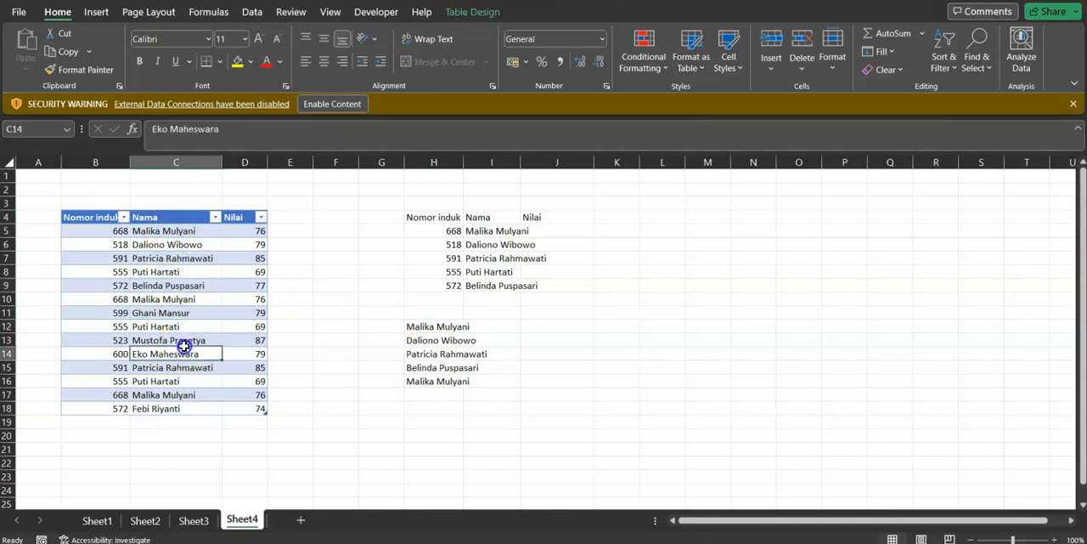
mouse_move(181, 231)
mouse_down()
mouse_move(185, 271)
mouse_move(186, 247)
mouse_up()
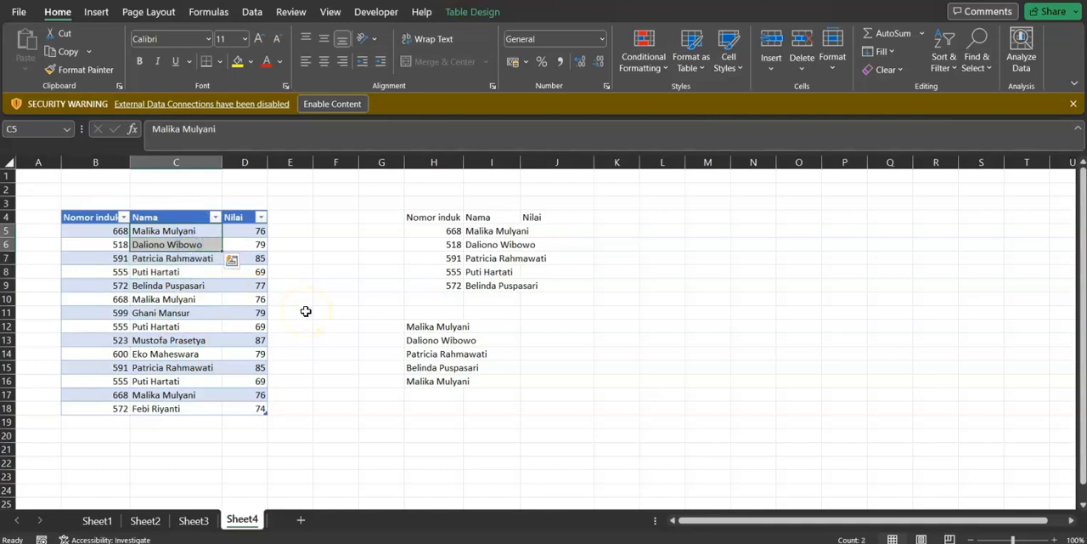
click(433, 339)
click(433, 354)
click(433, 366)
click(435, 381)
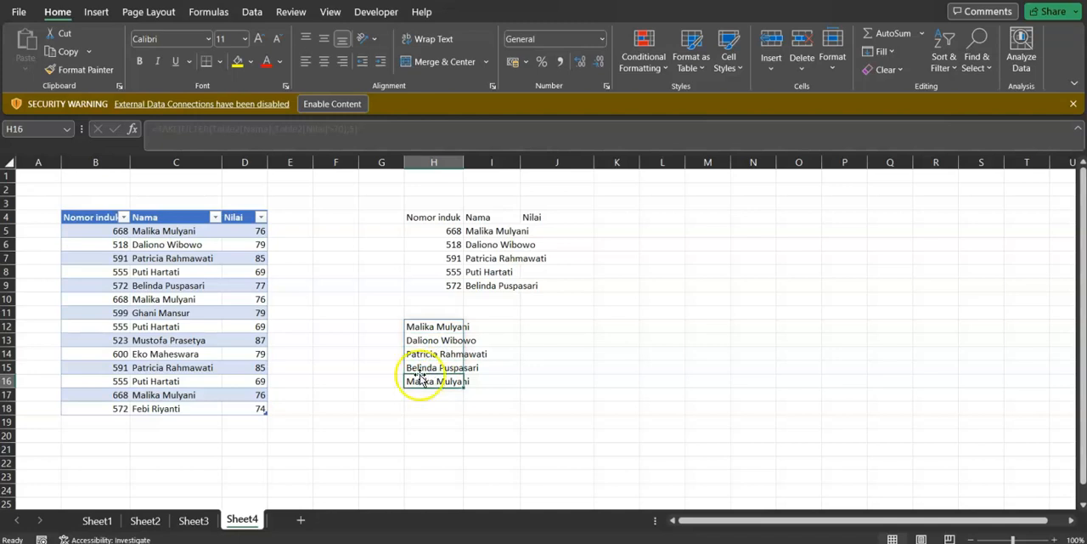
Check the record in B8:D8 and the first Nama and Nilai entries against the Nilai greater than 70 condition of the H12 formula
click(160, 276)
click(107, 273)
drag(252, 281, 254, 277)
drag(93, 271, 255, 271)
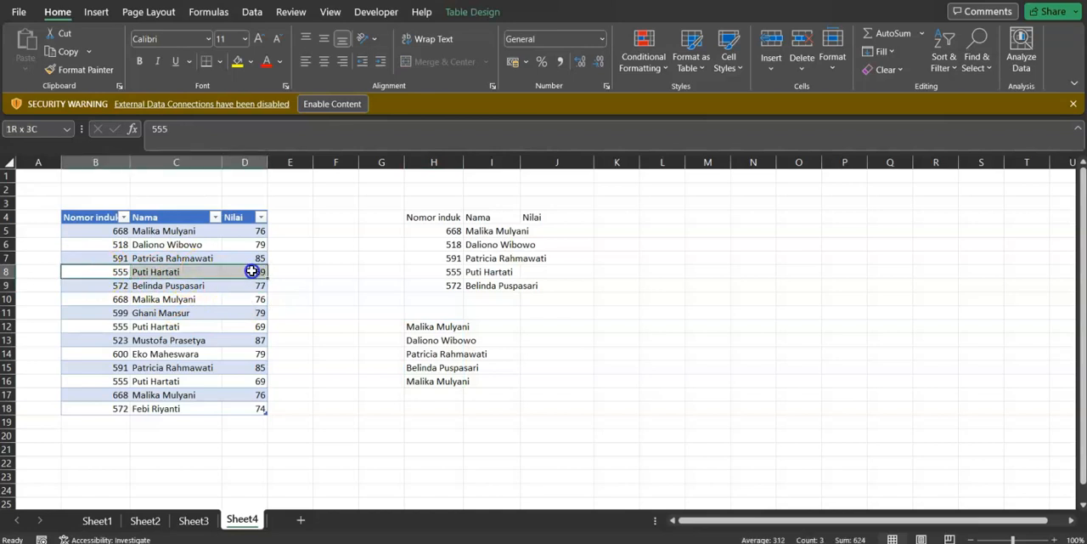
click(415, 326)
click(245, 230)
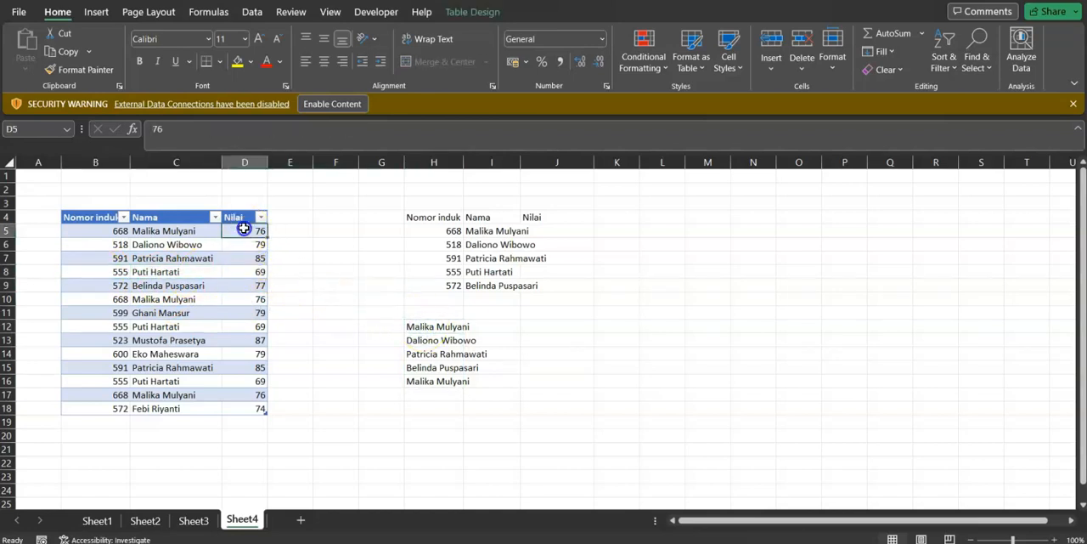
click(171, 229)
click(176, 245)
click(175, 257)
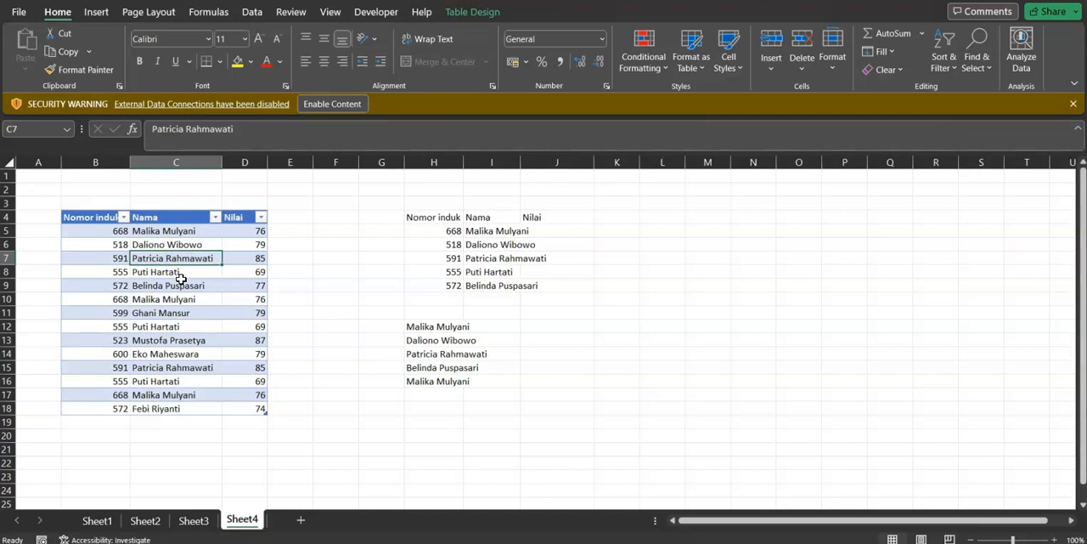
click(433, 326)
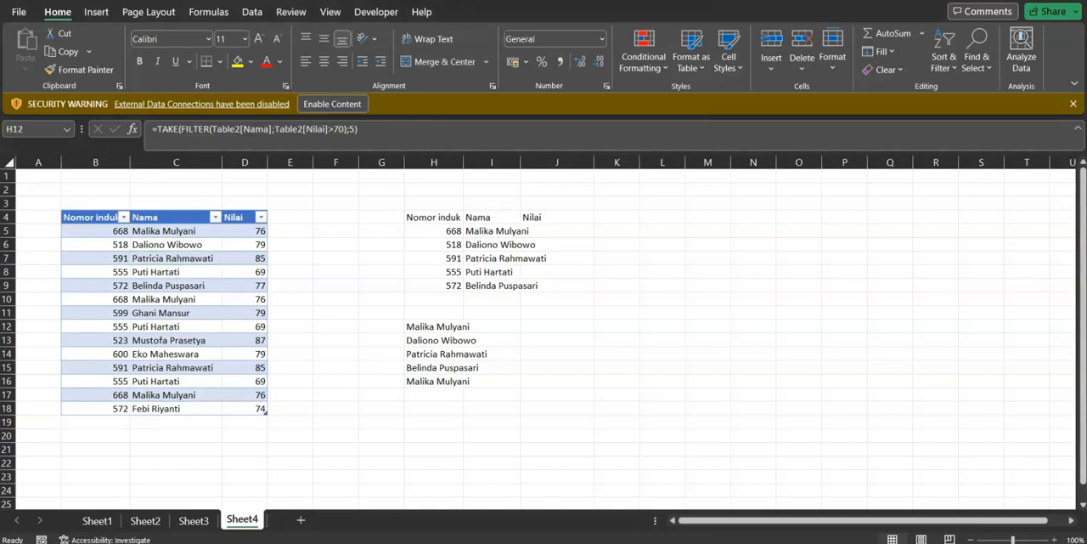